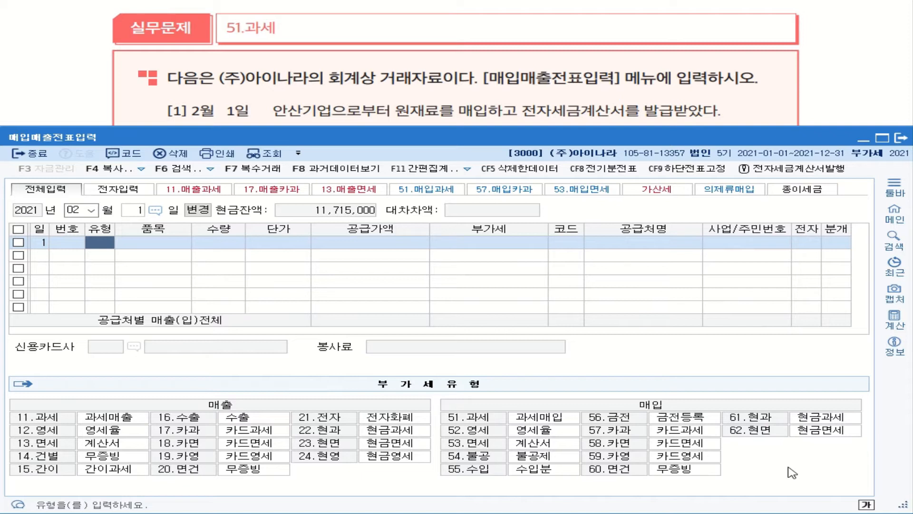
- Enter a taxable purchase (51.과세) for February 1 with item 원재료, quantity 50 and unit price 80,000
type("51")
key("Return")
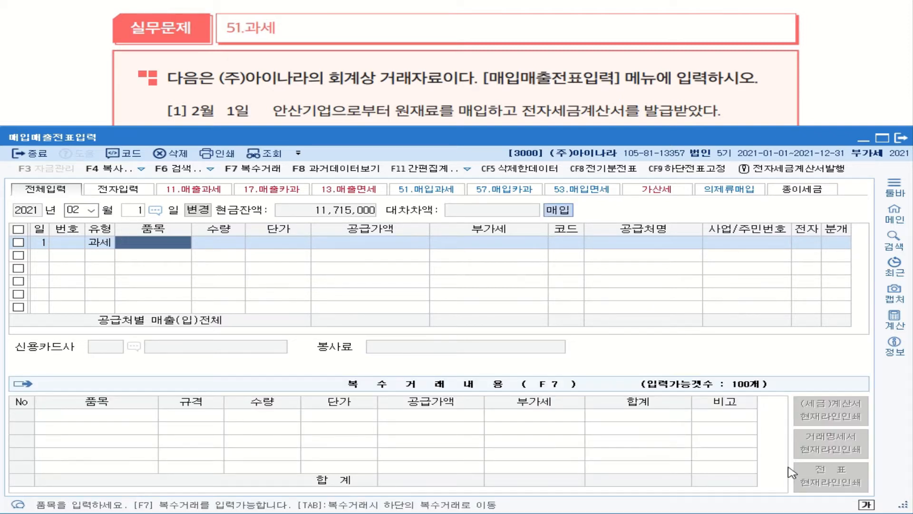
type("ㅇ")
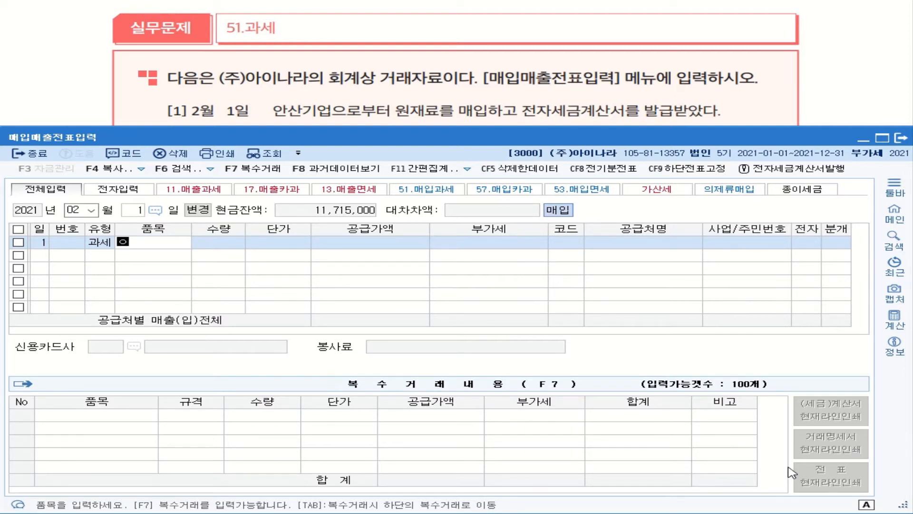
type("원재료")
key("Return")
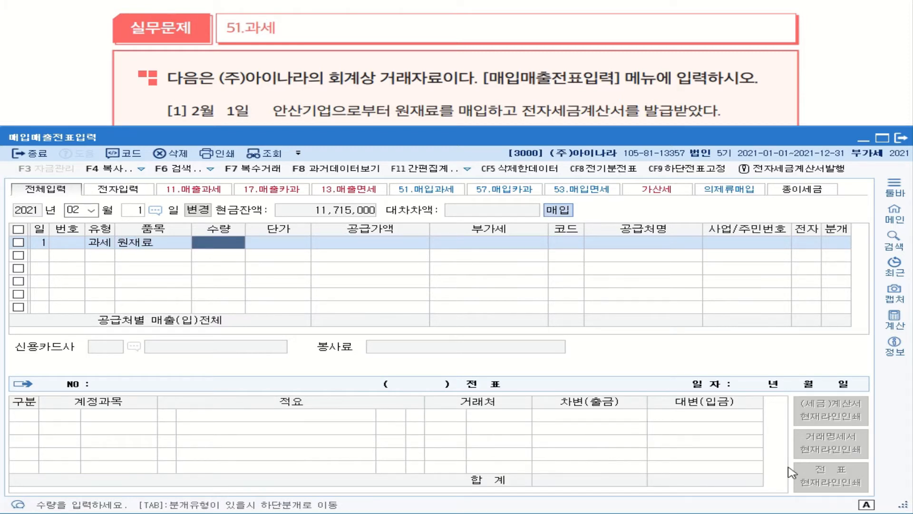
type("50")
key("Return")
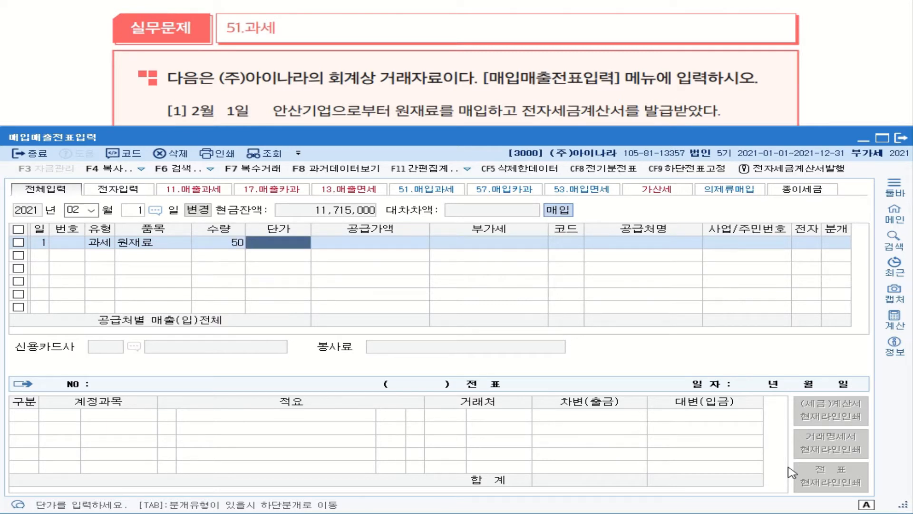
type("800000")
key("Return")
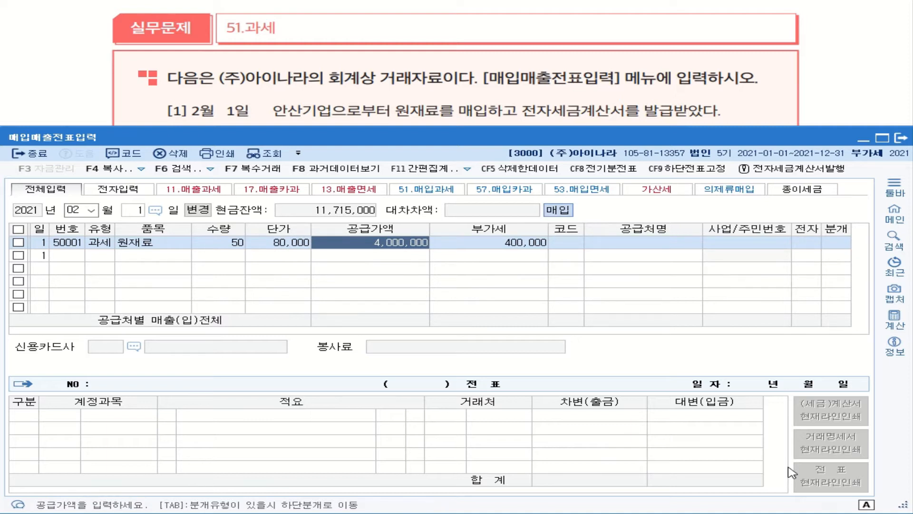
- Look up 안산 and set 안산기업 as the supplier of the February 1 purchase
left_click(570, 245)
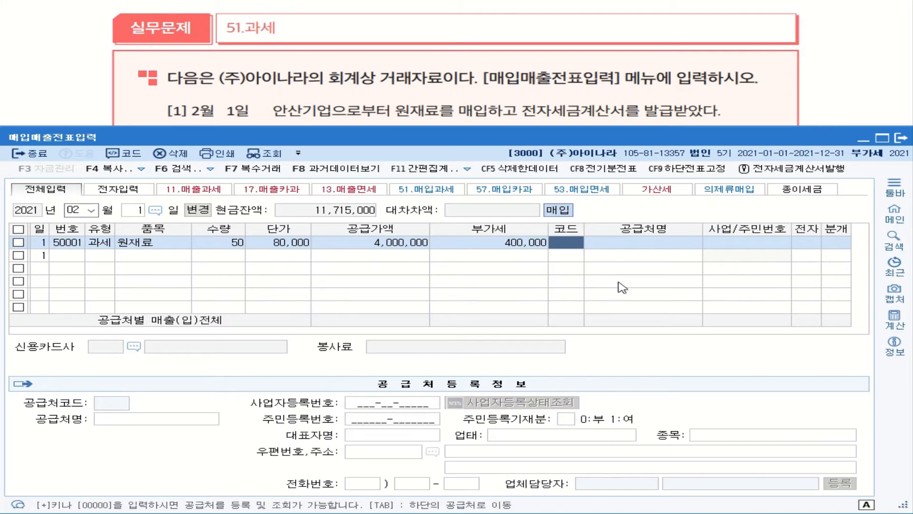
type("안ㅅ")
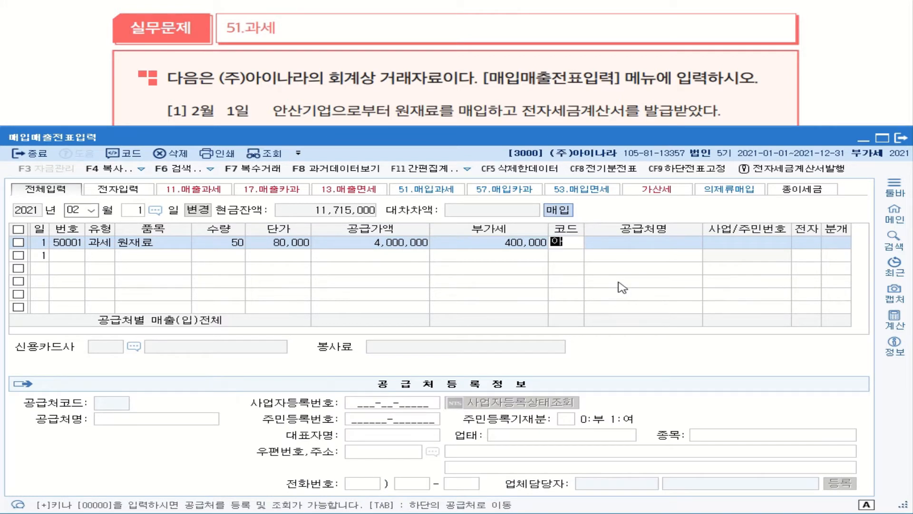
type("ㅏㄴ")
key("Return")
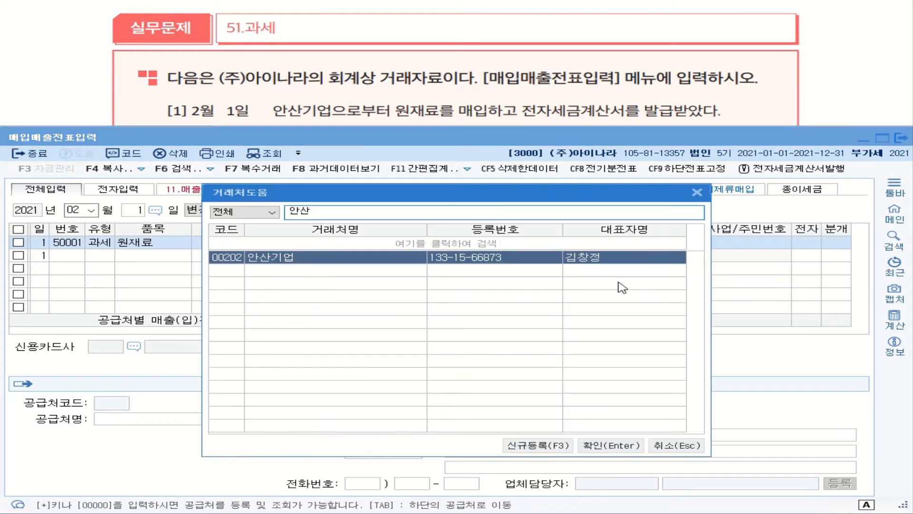
key("Return")
key("Return")
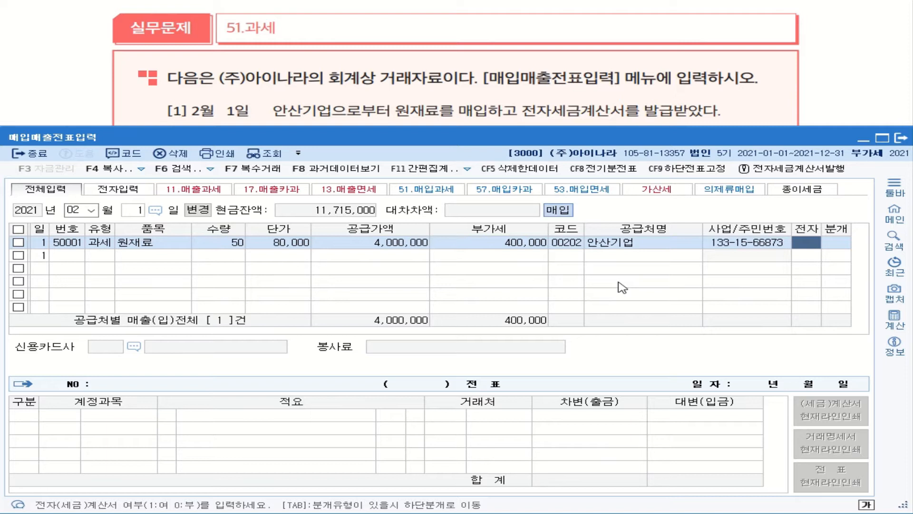
- Mark the 안산기업 purchase as an electronic tax invoice (여) and set its journal type to credit purchase (외상)
type("1")
key("Return")
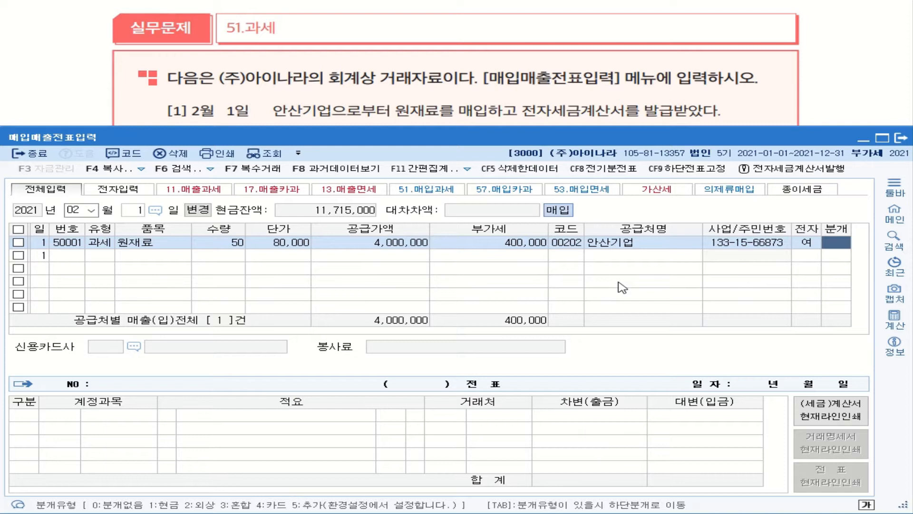
type("2")
key("Return")
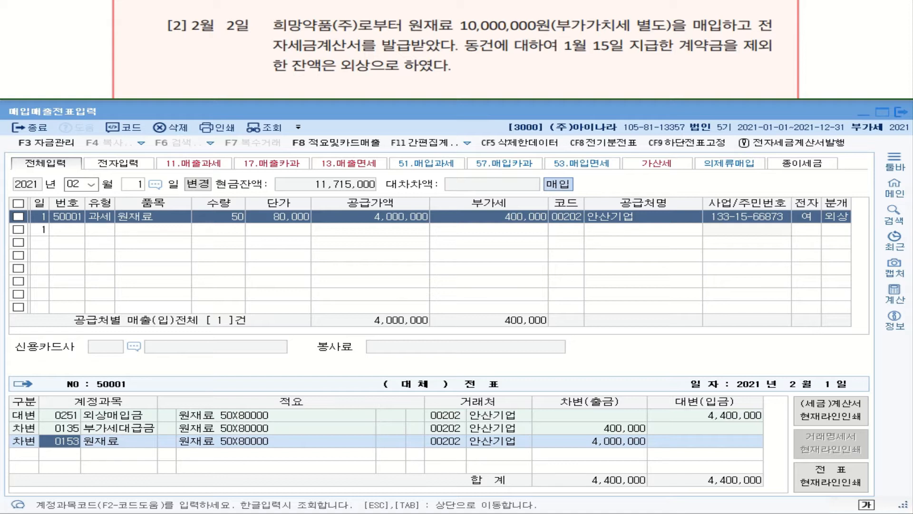
mouse_move(642, 25)
left_mouse_down()
mouse_move(639, 36)
mouse_move(663, 38)
mouse_move(637, 33)
left_mouse_up()
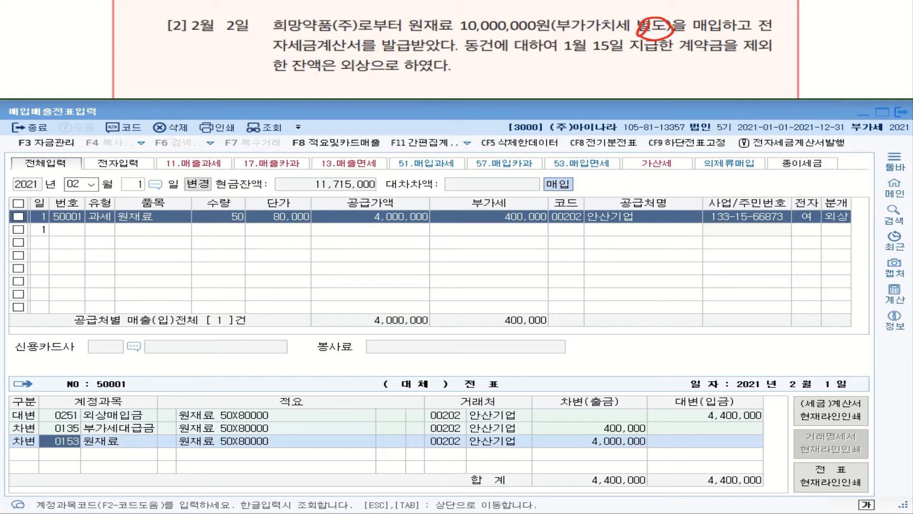
left_click_drag(461, 36, 550, 33)
left_click_drag(756, 41, 775, 35)
left_click_drag(265, 59, 284, 55)
left_click_drag(559, 55, 725, 53)
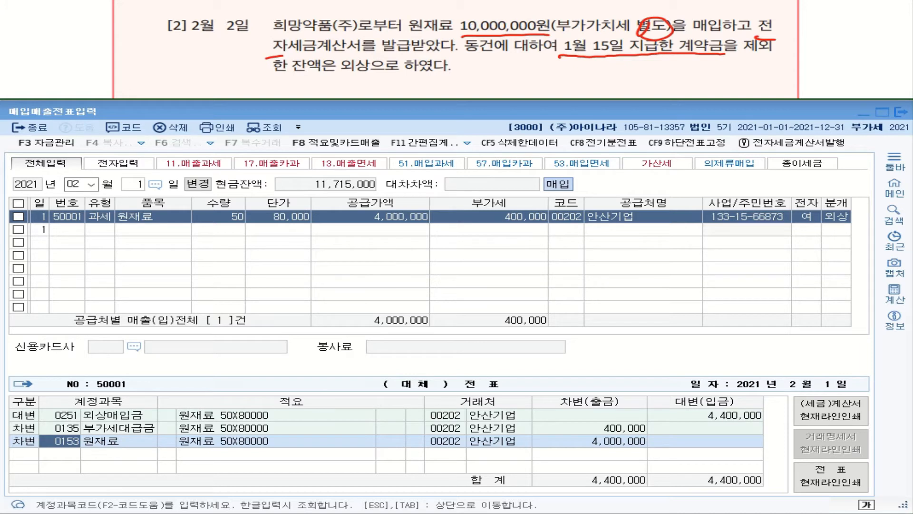
left_click_drag(337, 75, 447, 75)
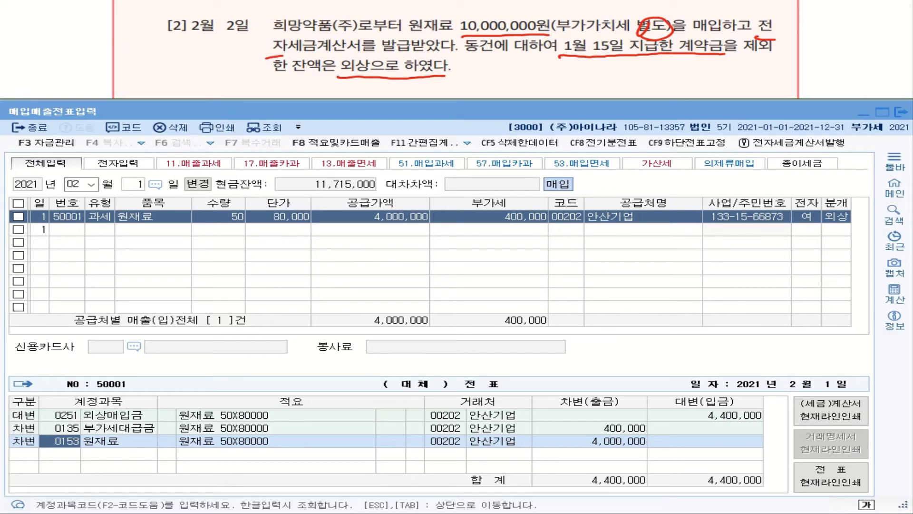
- Open 일반전표입력 for January 15 and examine the advance payment (선급금) entry for 희망약품(주) and its amount
left_click(26, 128)
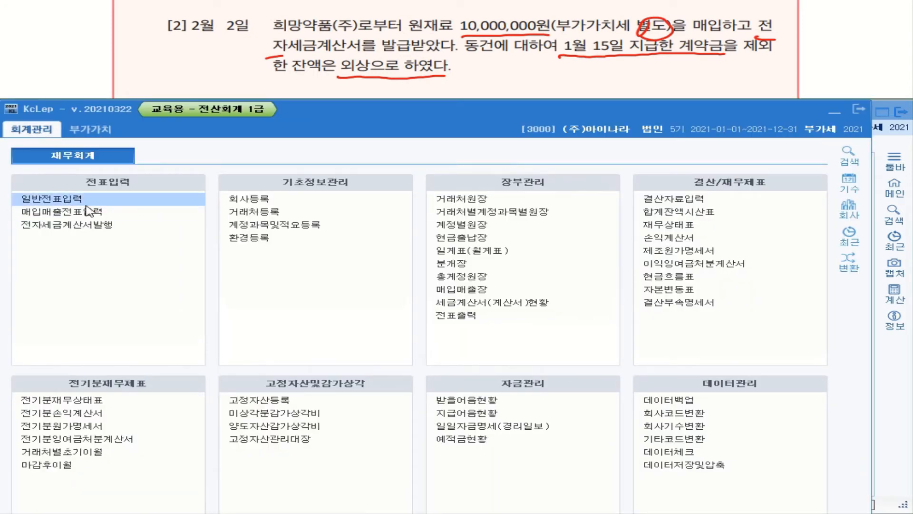
left_click(71, 202)
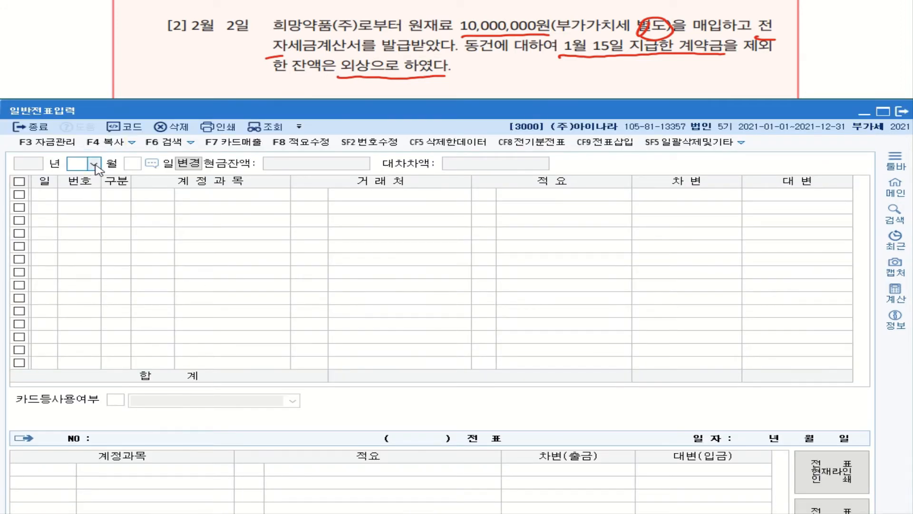
left_click(94, 163)
left_click(90, 178)
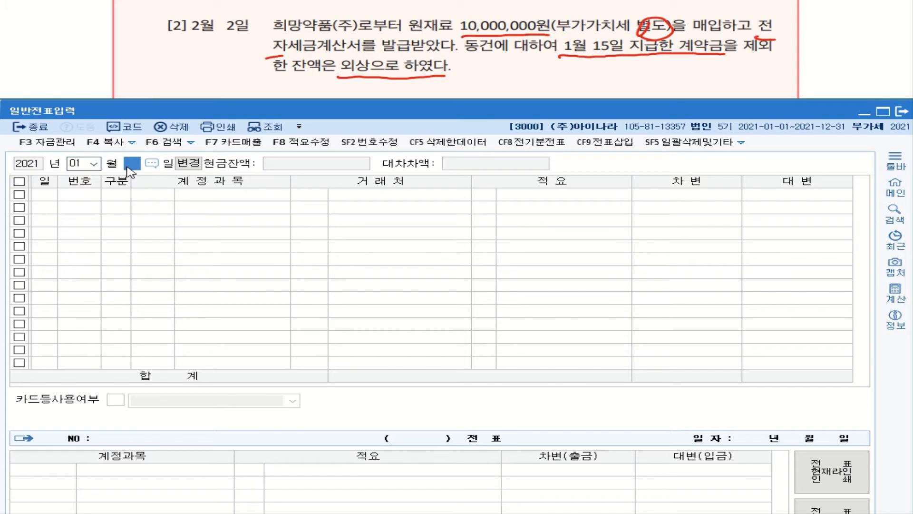
type("15")
key("Return")
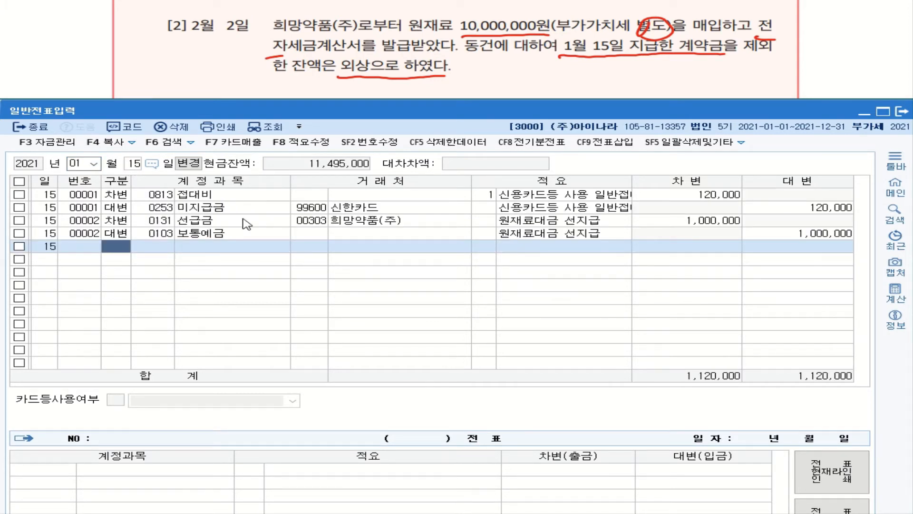
left_click(333, 221)
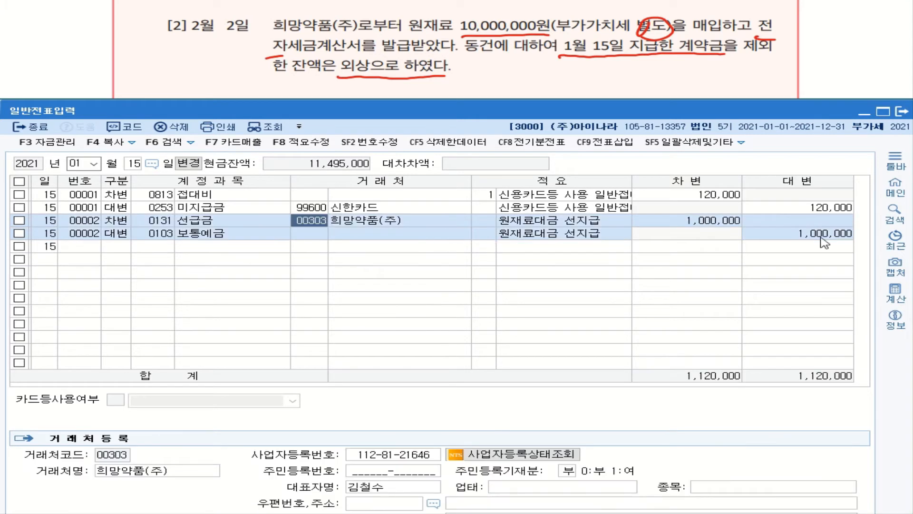
left_click(733, 221)
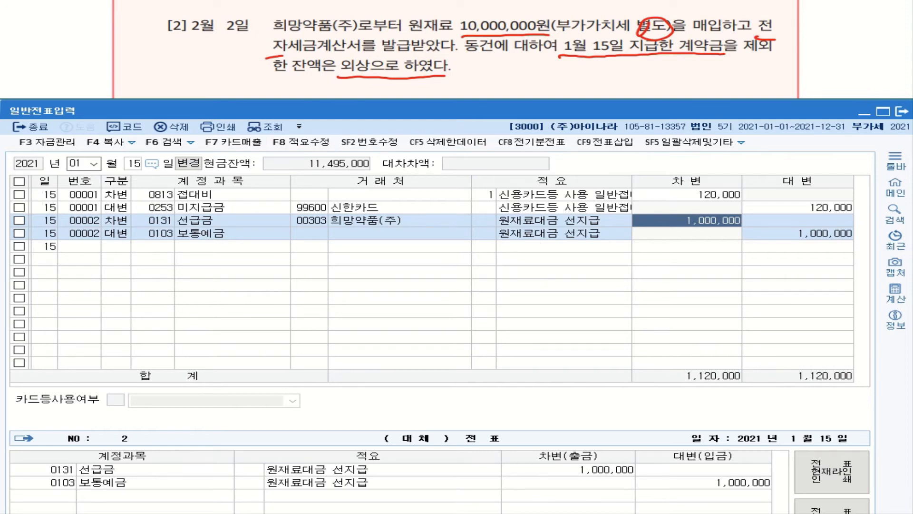
- Return to 매입매출전표입력 and set the voucher date to February 2
key("alt+Tab")
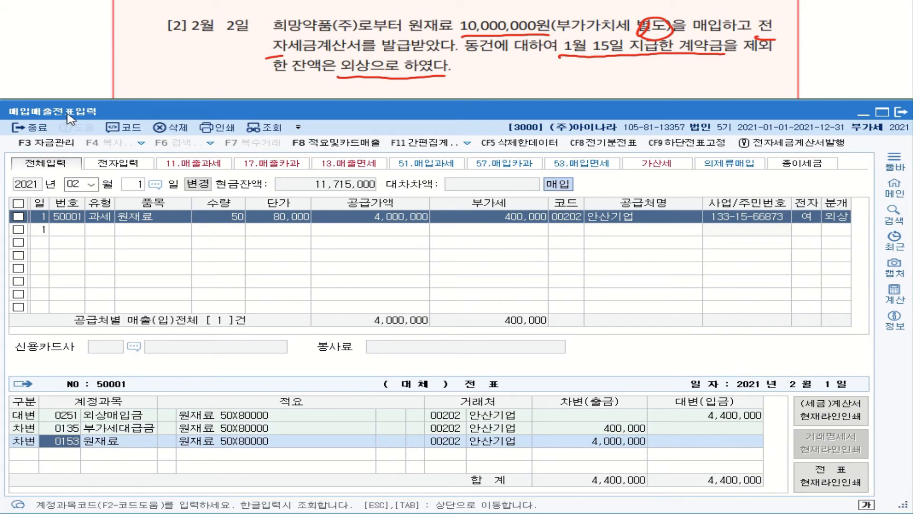
left_click(135, 185)
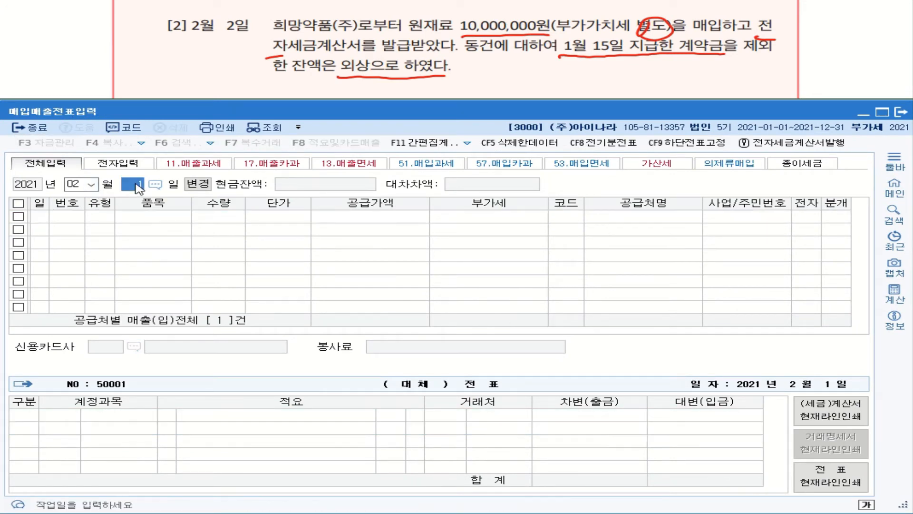
type("2")
key("Return")
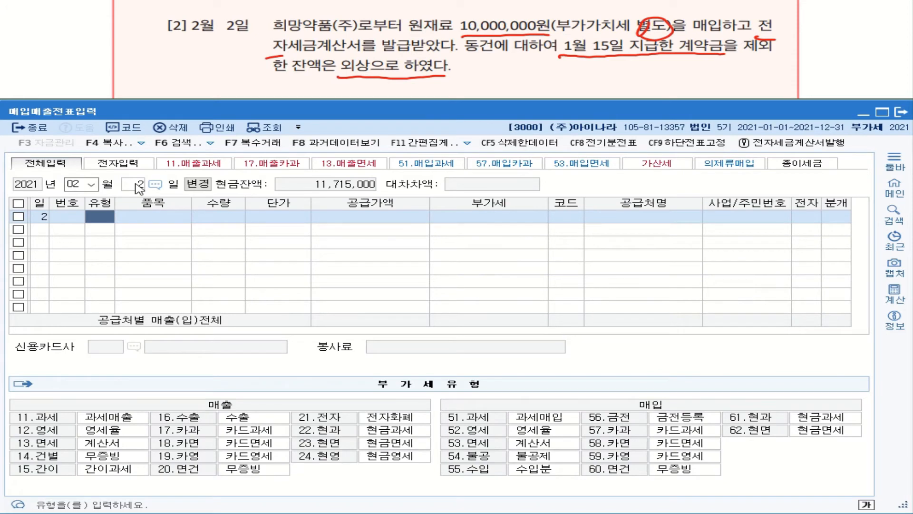
- Enter a taxable purchase (51.과세) with item 원재료, no quantity or unit price, and a supply amount of 10,000,000
type("51")
key("Return")
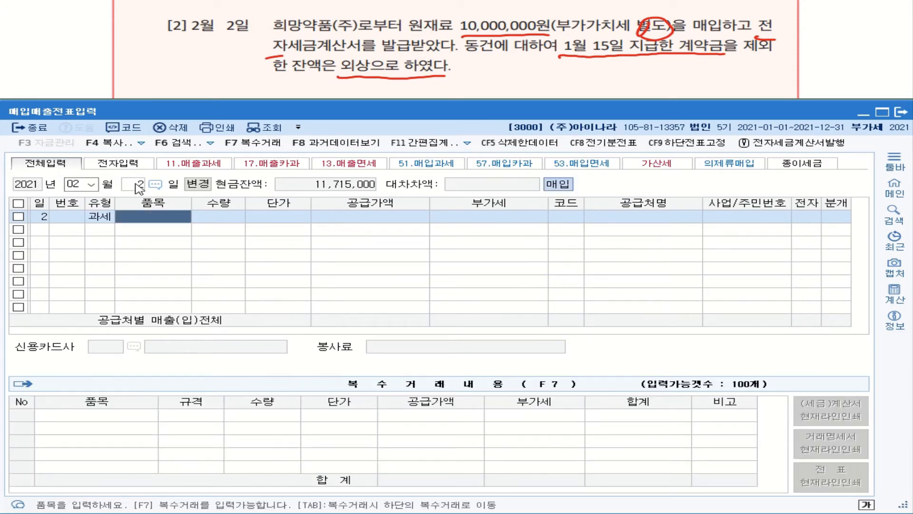
type("원")
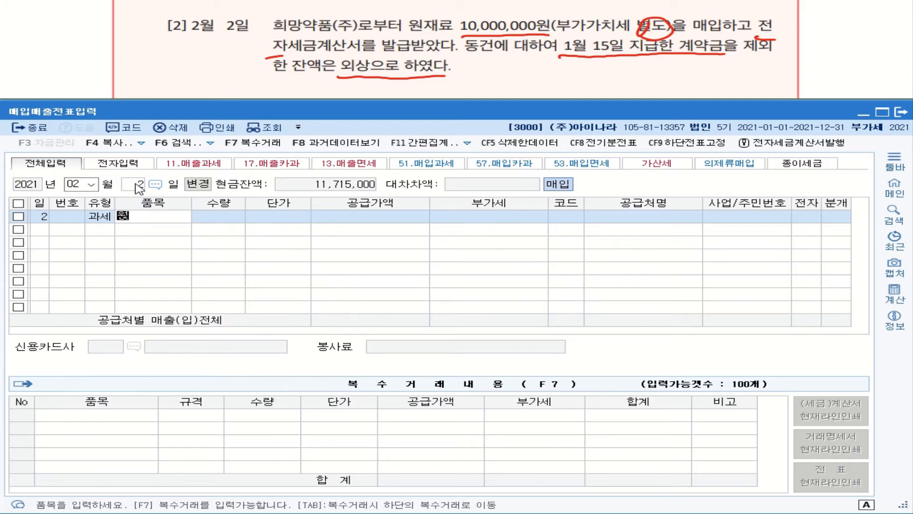
type("재료")
key("Return")
key("Return")
key("Return")
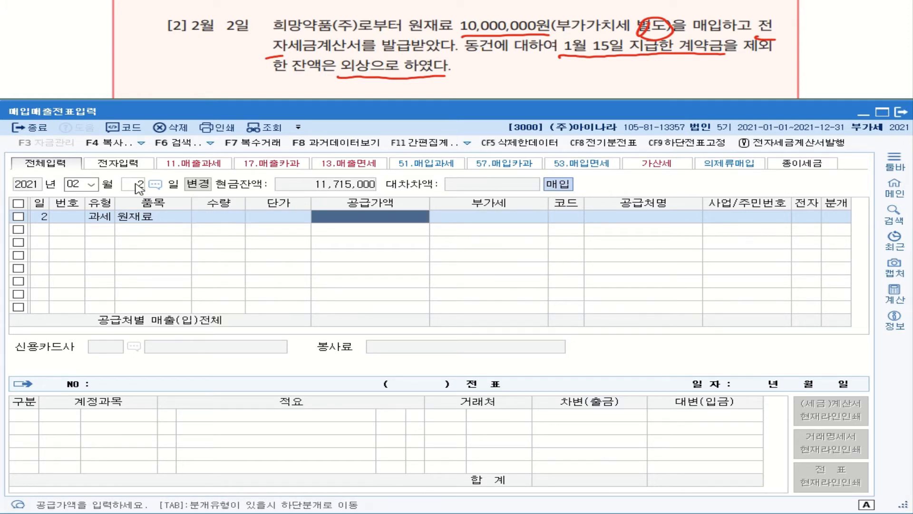
type("10000000")
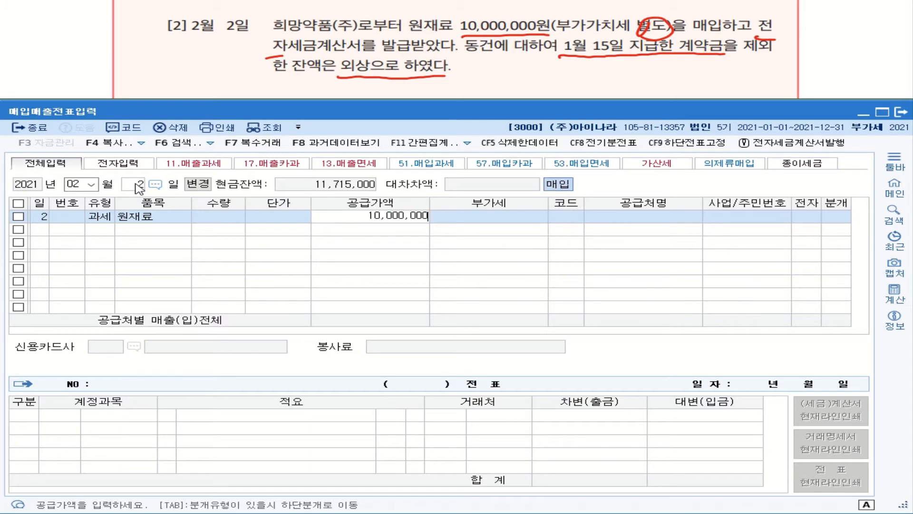
key("Return")
key("Return")
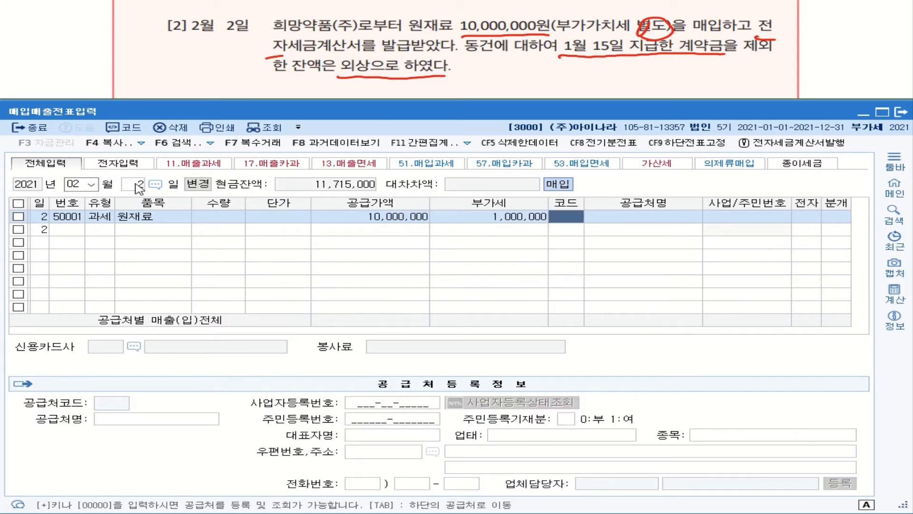
- Look up 희망 and set 희망약품(주) as the supplier of the February 2 purchase
type("흼")
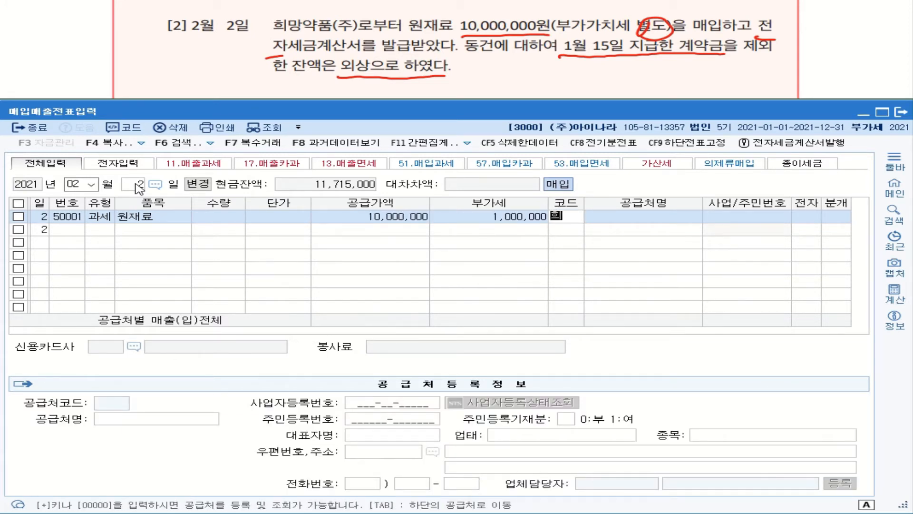
type("망")
key("Return")
key("Return")
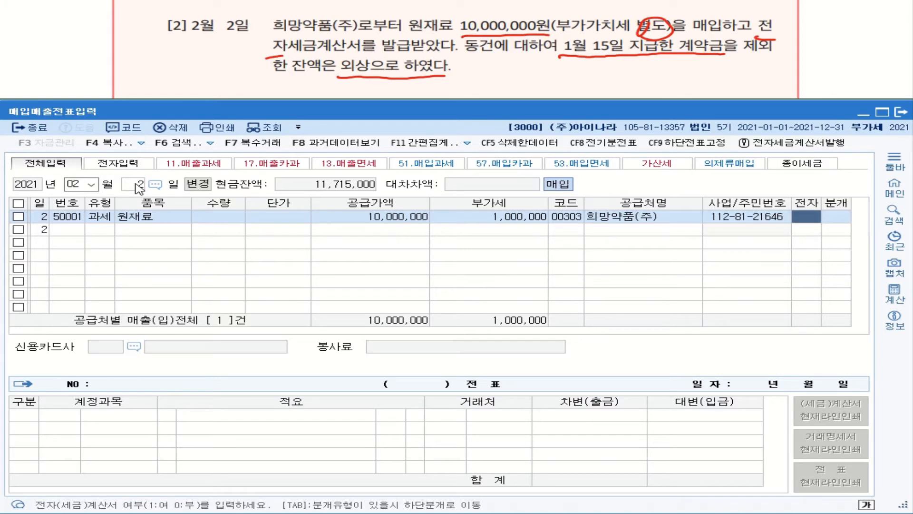
- Mark the 희망약품(주) purchase as an electronic tax invoice (여) and set its journal type to mixed (혼합)
key("1")
key("Return")
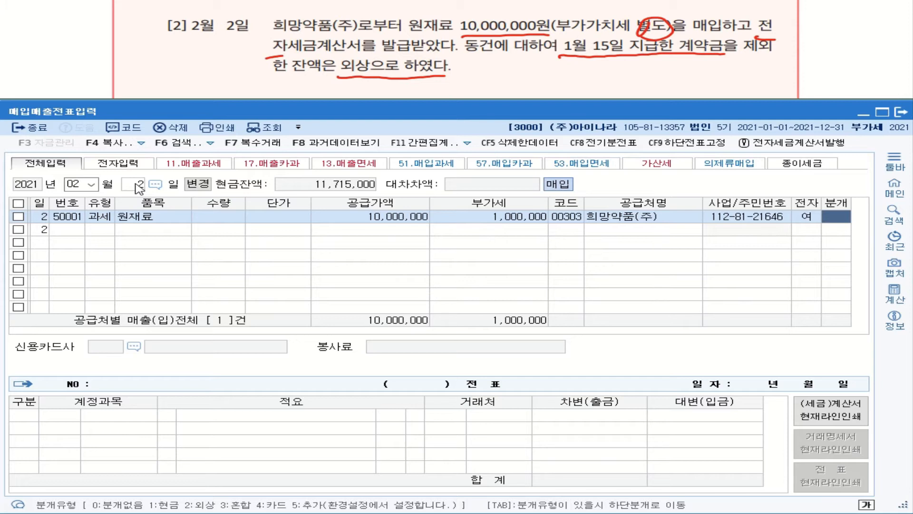
type("3")
key("Return")
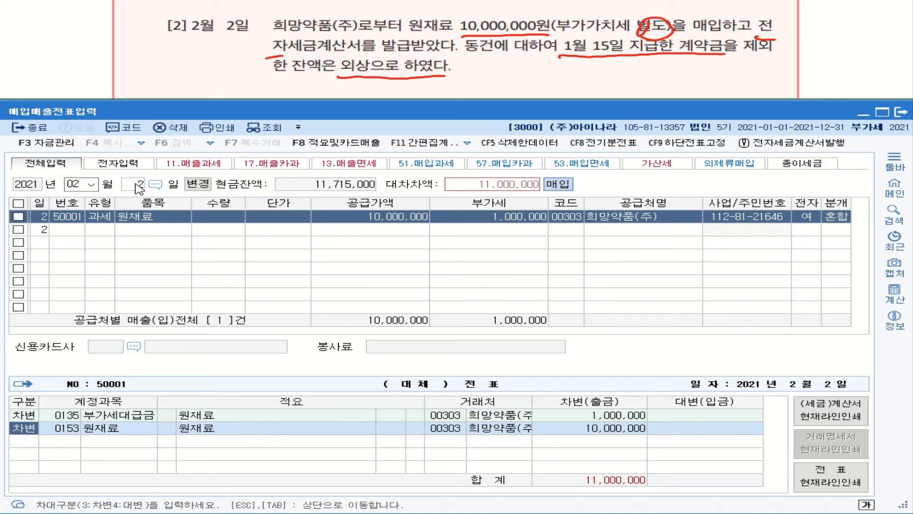
- Accept the automatic 부가세대급금 and 원재료 debit lines and start a credit (대변) line below them
key("Return")
key("Return")
key("Return")
key("Return")
key("Return")
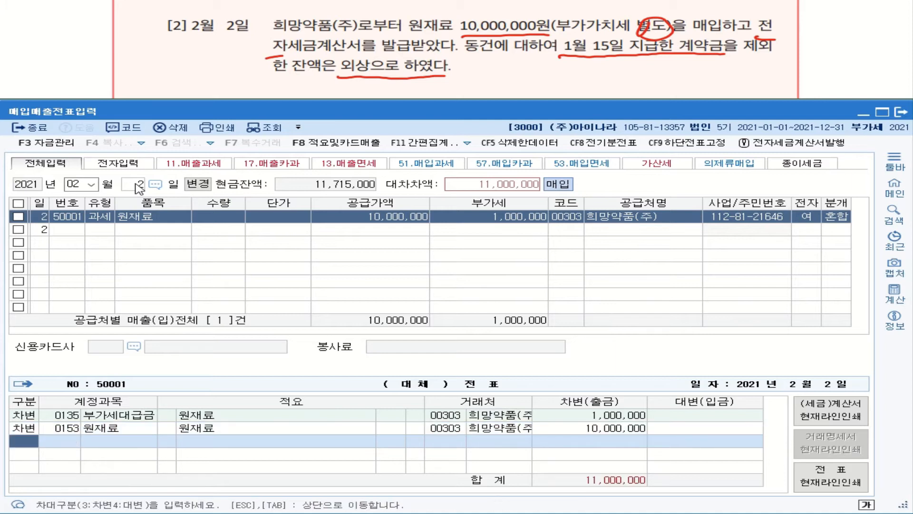
type("4")
key("Return")
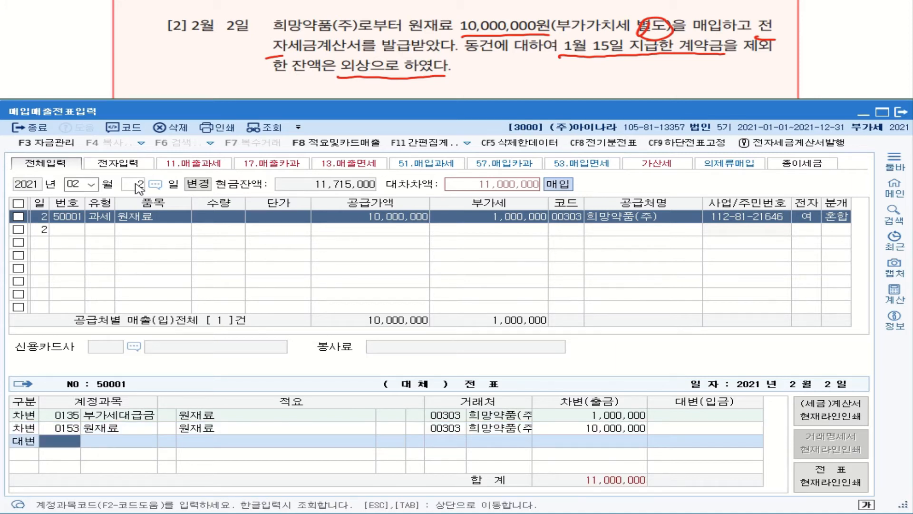
- Look up 선급, assign account 0131 선급금 to the new credit line and set its amount to 1,000,000
type("선ㄱ")
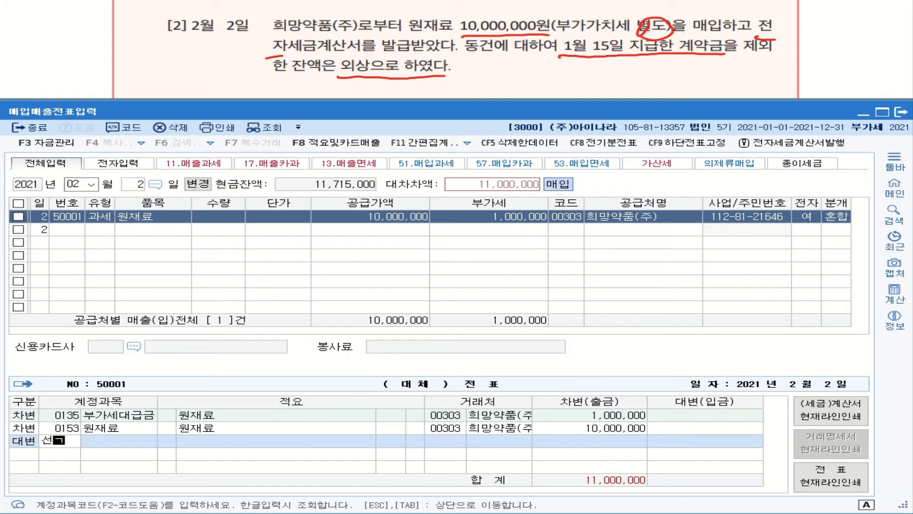
type("ㅡㅂ")
key("Return")
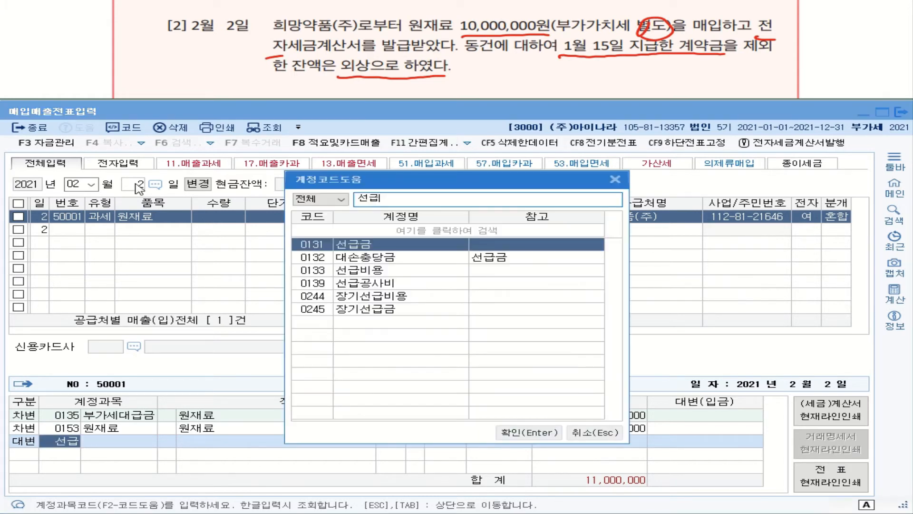
key("Down")
key("Down")
key("Down")
key("Down")
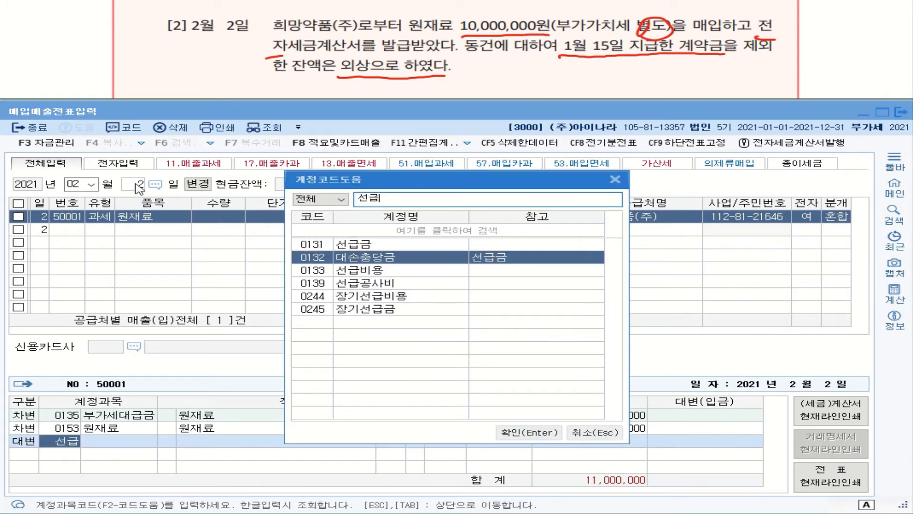
key("Up")
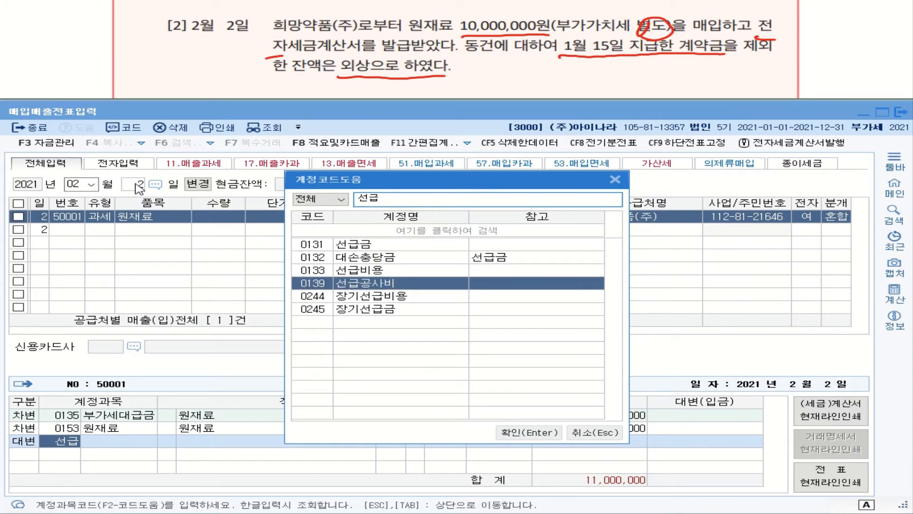
key("Up")
key("Up")
key("Up")
key("Return")
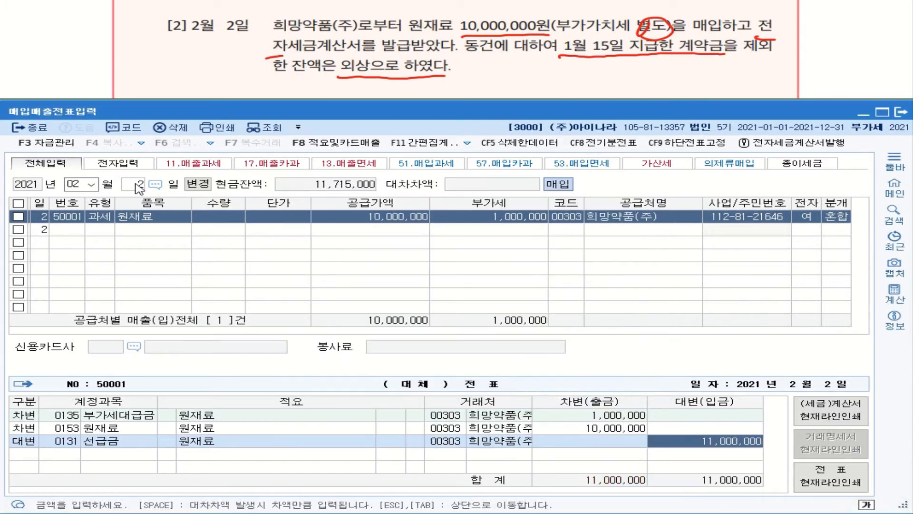
type("1000000")
key("Return")
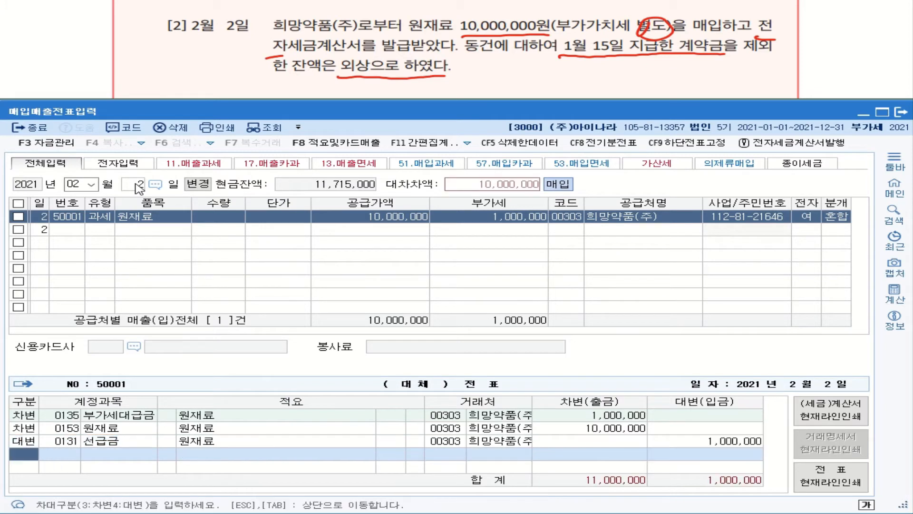
- Add a second credit line to account 251 외상매입금 for the remaining 10,000,000 and finish the entry
type("4251")
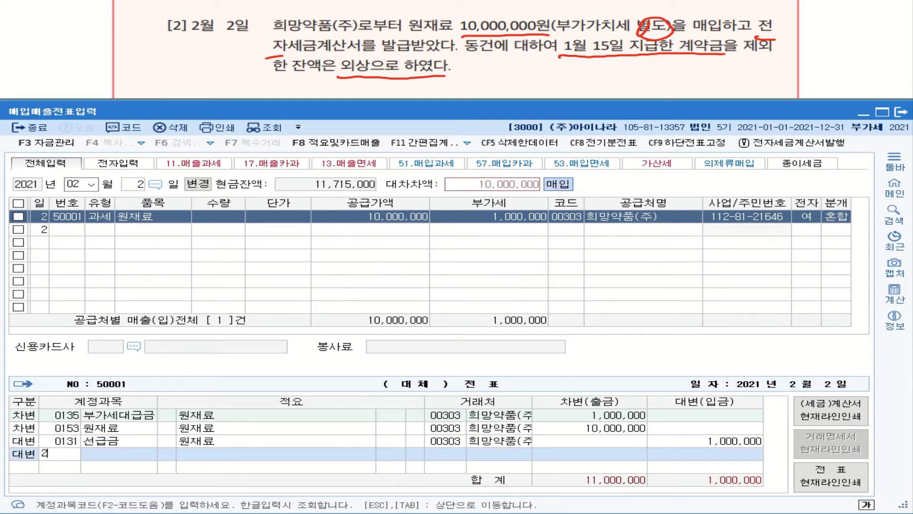
key("Return")
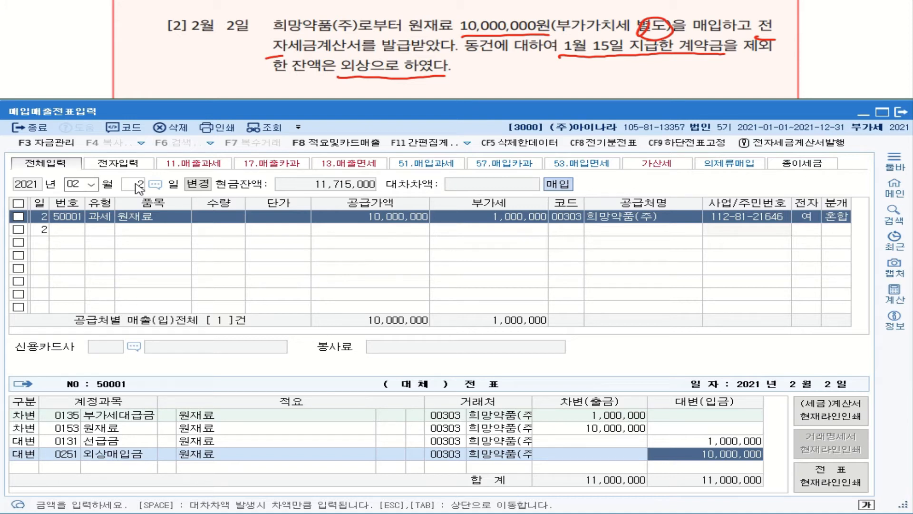
left_click(156, 217)
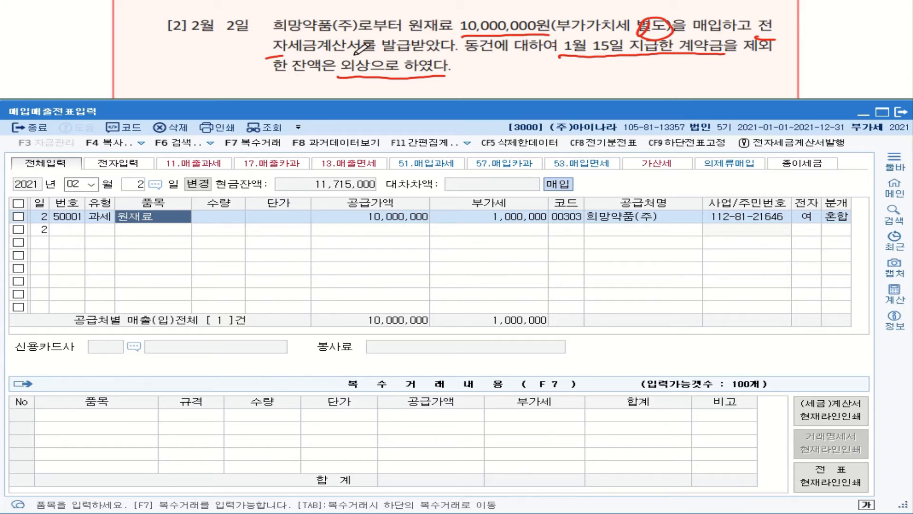
- Read exercise transaction [3] of February 3, marking its quantity, unit price, return, electronic invoice and settlement terms
key("Page_Down")
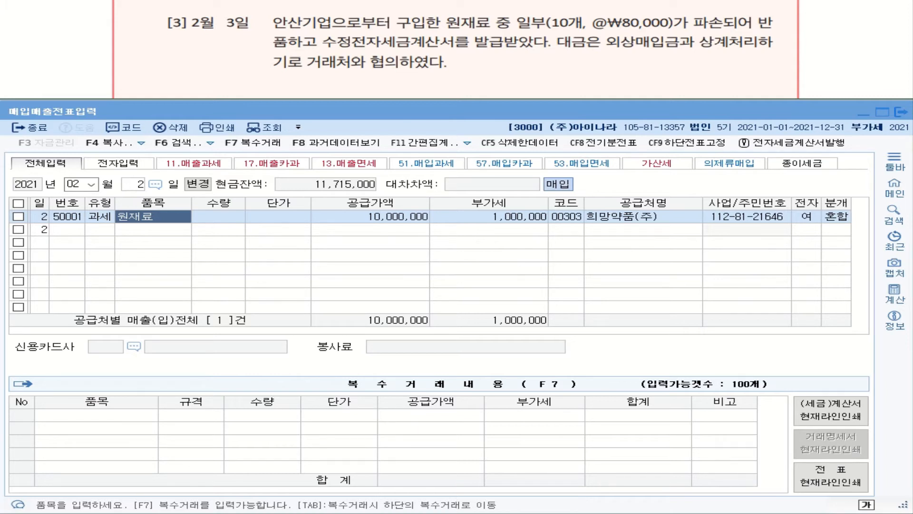
left_click(554, 22)
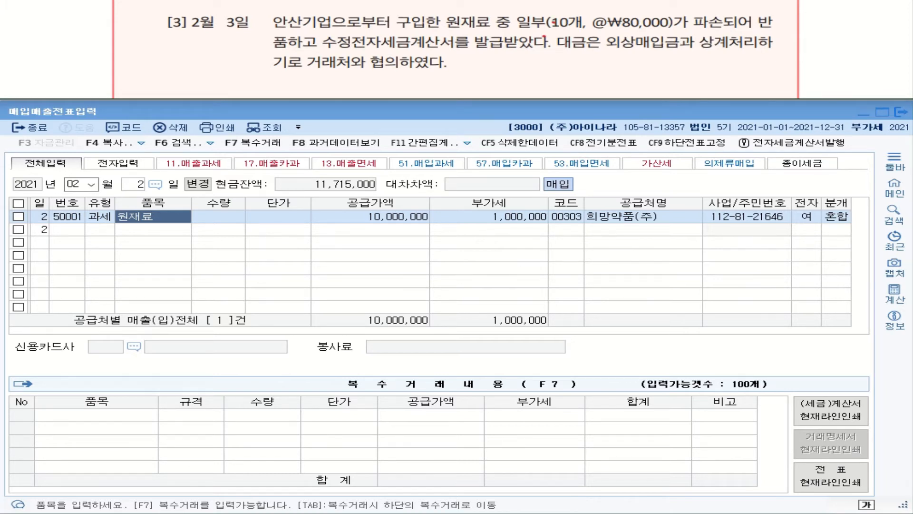
left_click_drag(541, 34, 679, 33)
left_click_drag(753, 29, 775, 31)
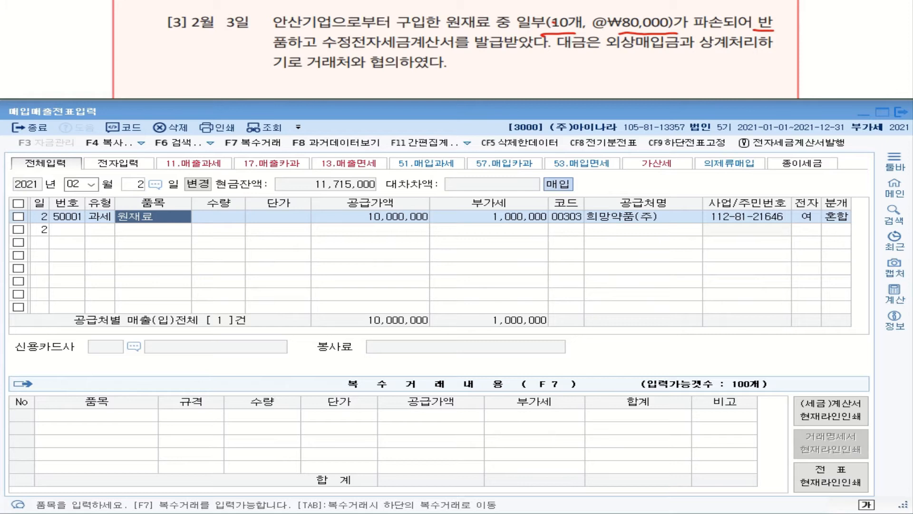
left_click_drag(273, 49, 324, 51)
mouse_move(372, 50)
left_mouse_down()
mouse_move(350, 38)
mouse_move(375, 46)
left_mouse_up()
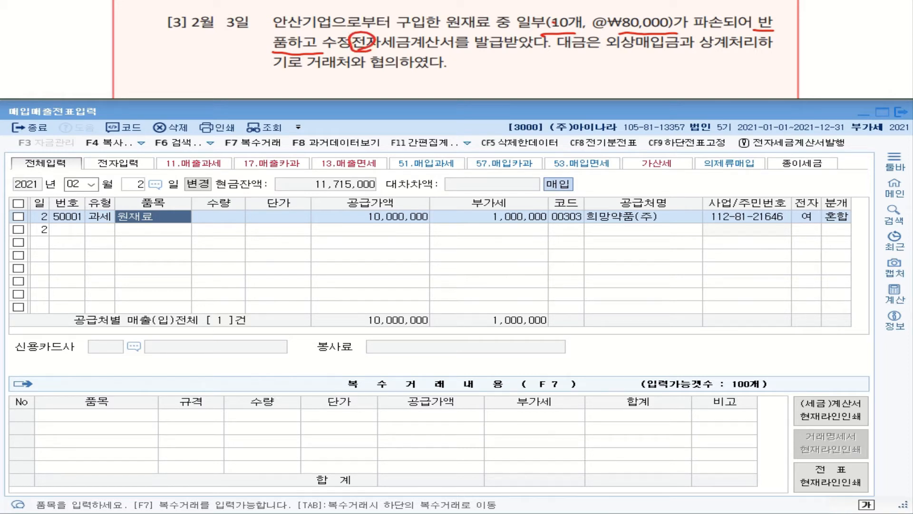
left_click_drag(622, 52, 675, 53)
left_click_drag(699, 49, 726, 48)
left_click_drag(360, 70, 397, 70)
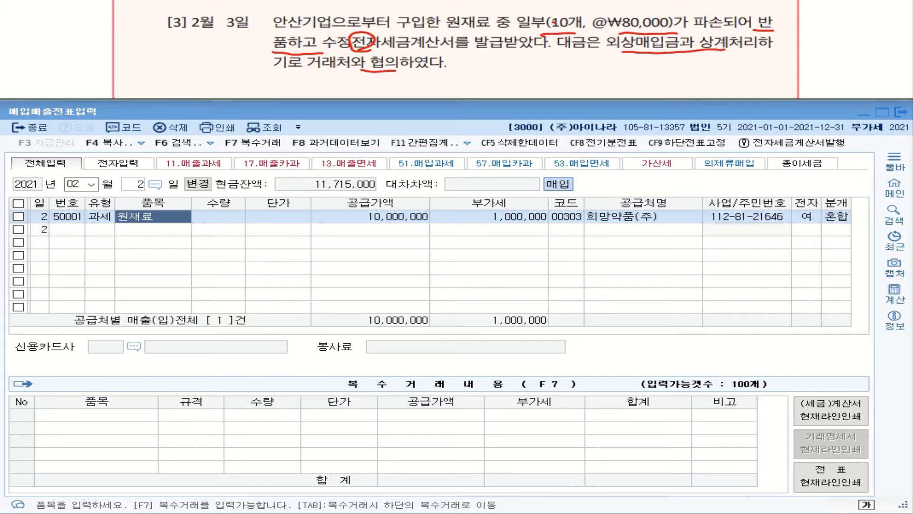
- Set the voucher date to February 3 and start a taxable purchase entry (51.과세)
left_click(130, 186)
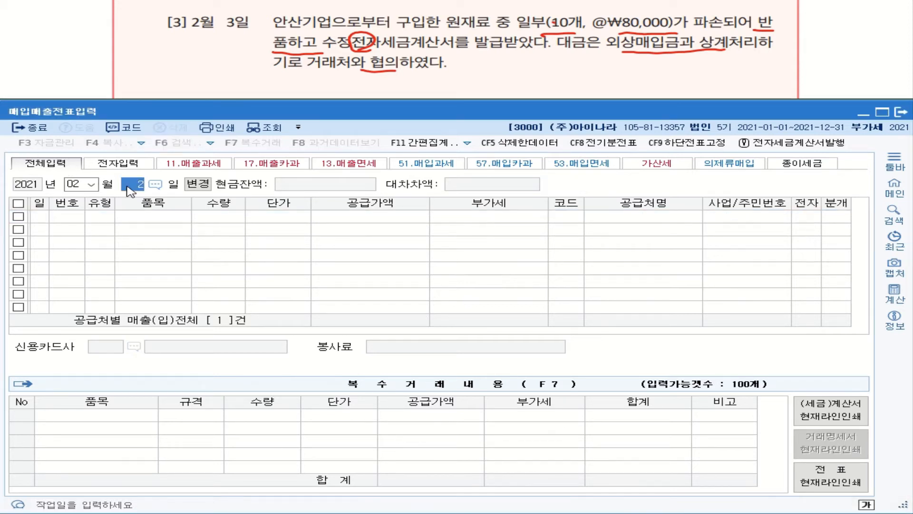
type("3")
key("Return")
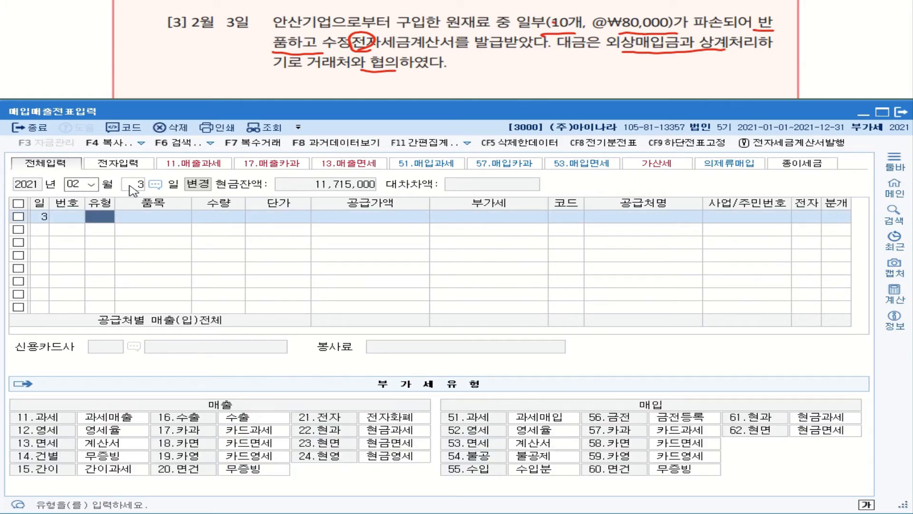
type("51")
key("Return")
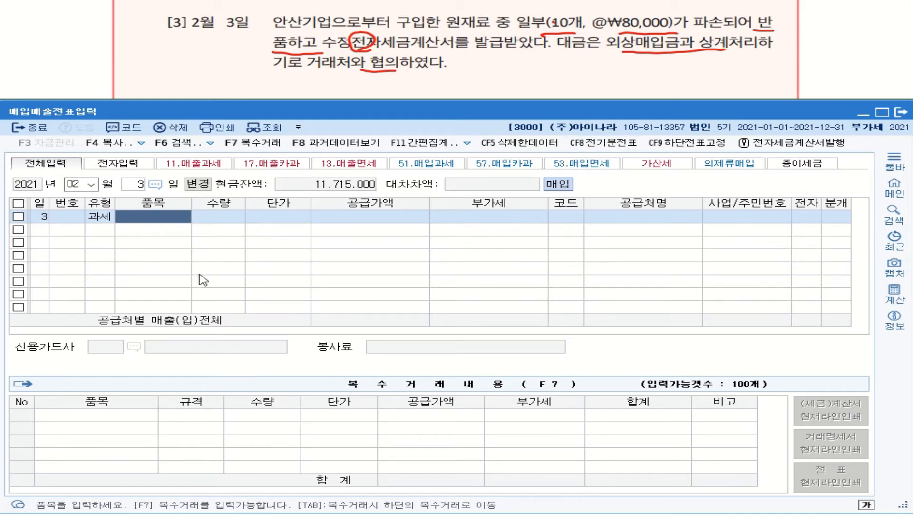
- Enter the item 원재료 with a quantity of 10 and a unit price of 80,000
type("원")
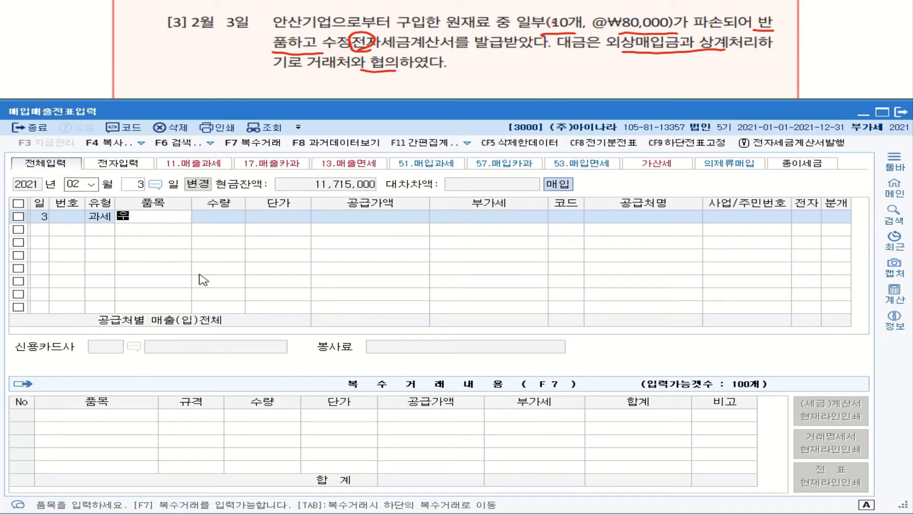
type("재료")
key("Return")
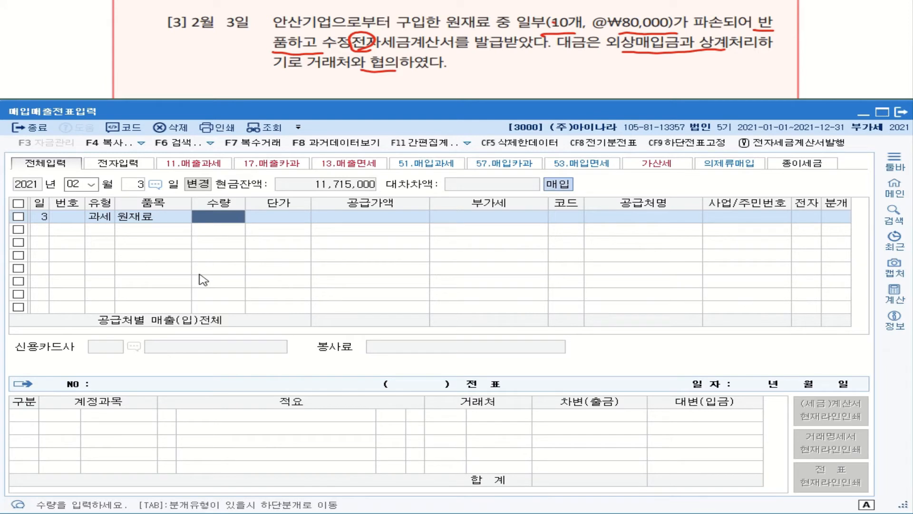
type("10")
key("Return")
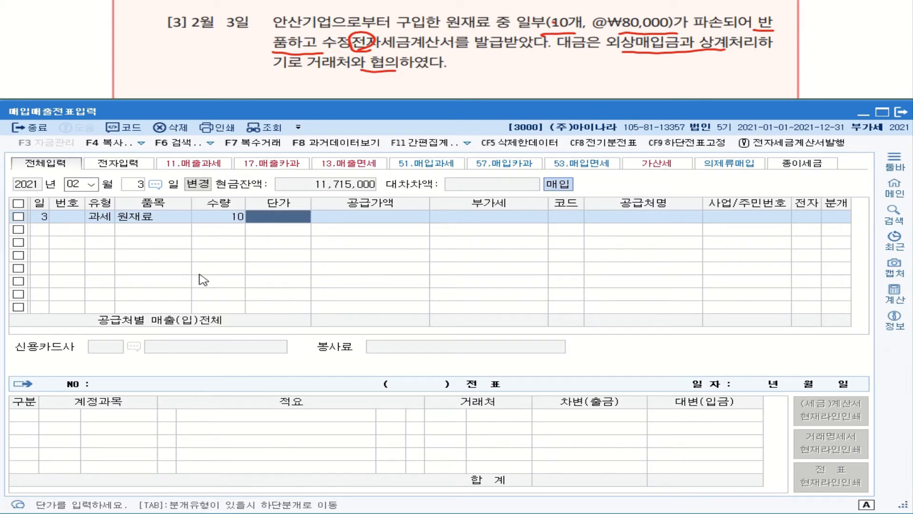
type("800000")
key("Return")
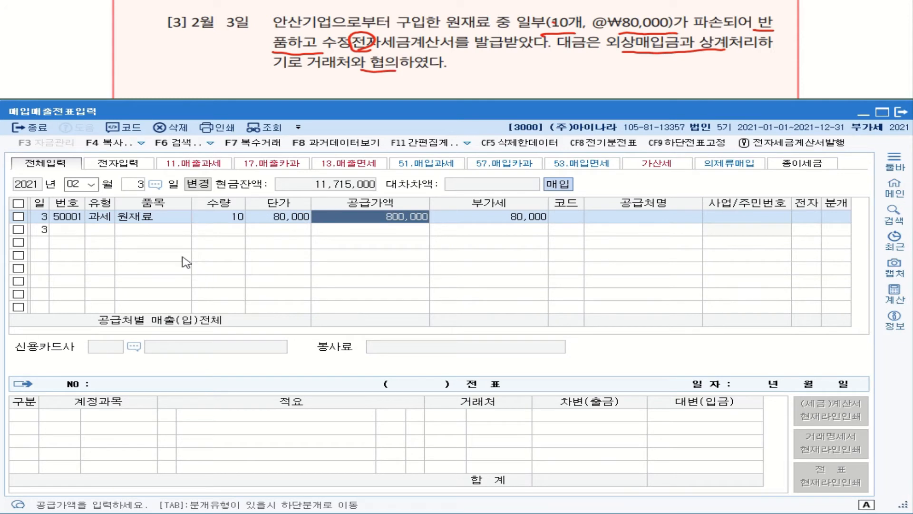
- Set the quantity of the February 3 원재료 entry to -10 to record it as a return
left_click(224, 219)
left_click(223, 220)
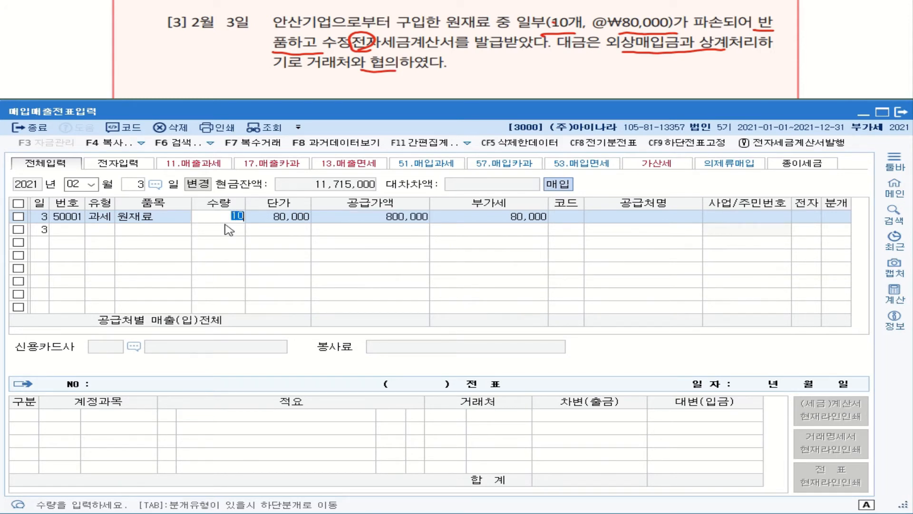
left_click(230, 216)
type("-")
key("Return")
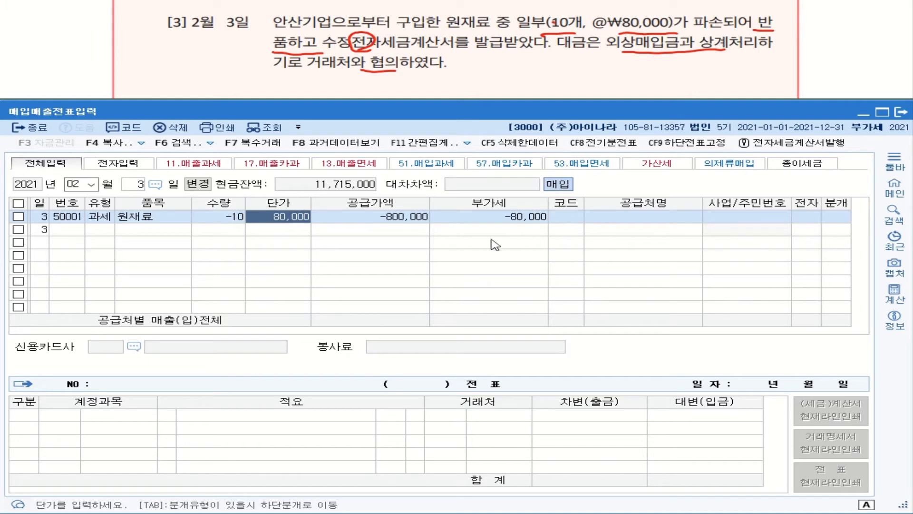
- Look up 안산 and set 안산기업 as the supplier of the February 3 return
left_click(568, 219)
type("안ㅅ")
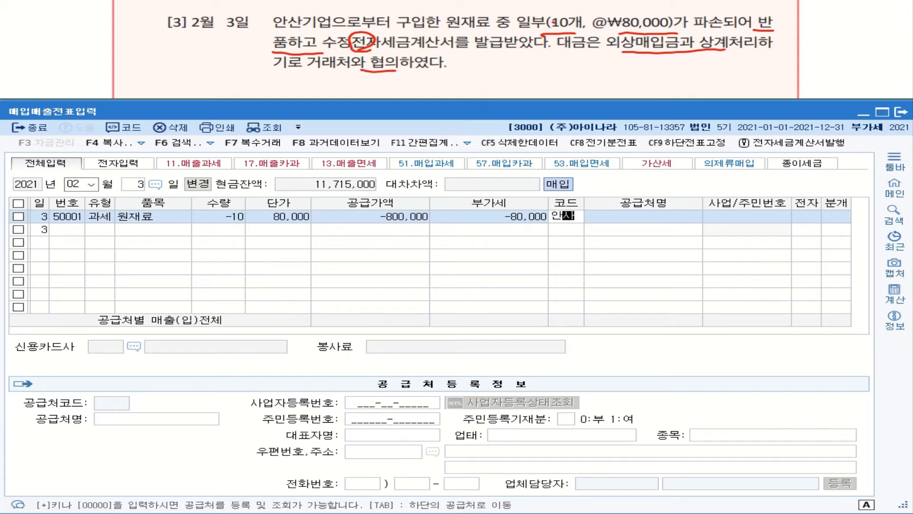
type("ㅏㄴ")
key("Return")
key("Return")
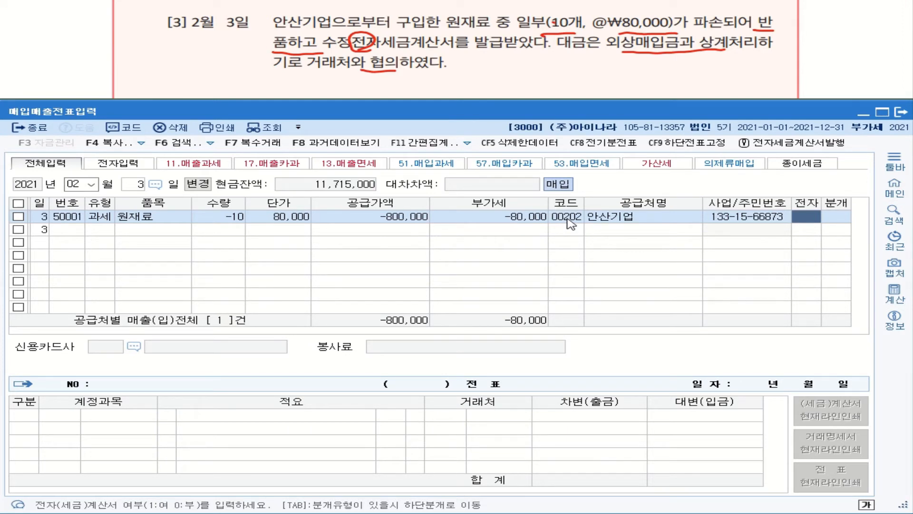
- Mark the 안산기업 return as an electronic tax invoice (여) and set its journal type to credit (외상)
type("1")
key("Return")
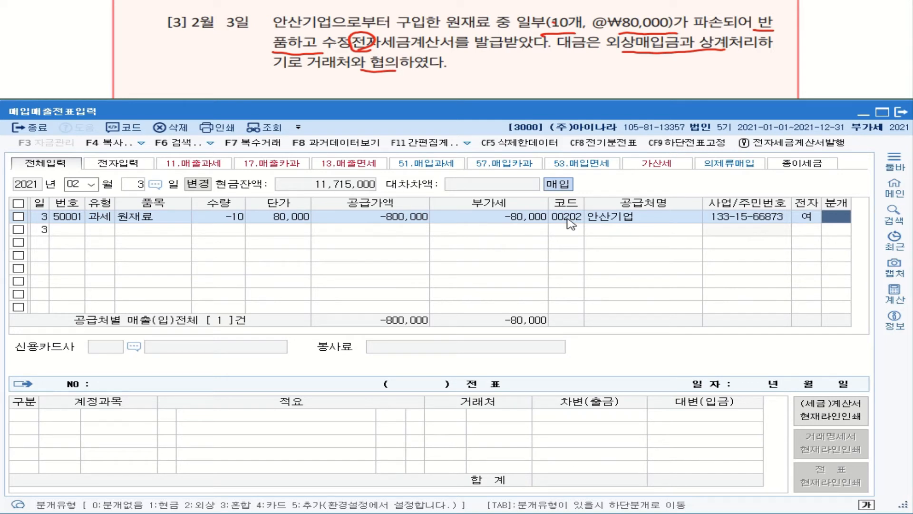
type("2")
key("Return")
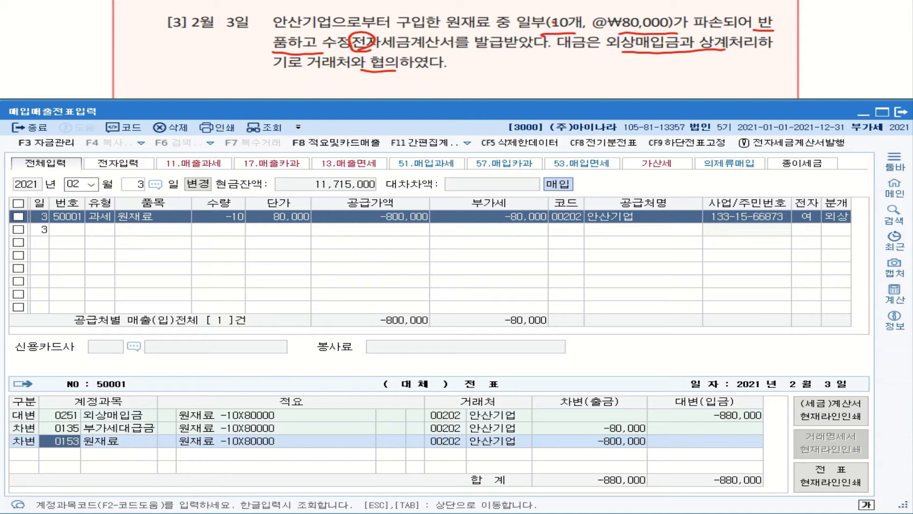
- Read exercise transaction [4] of February 4, marking its separate VAT, electronic invoice and check payment, and note 당좌예금 for the check
left_click(554, 22)
key("Page_Down")
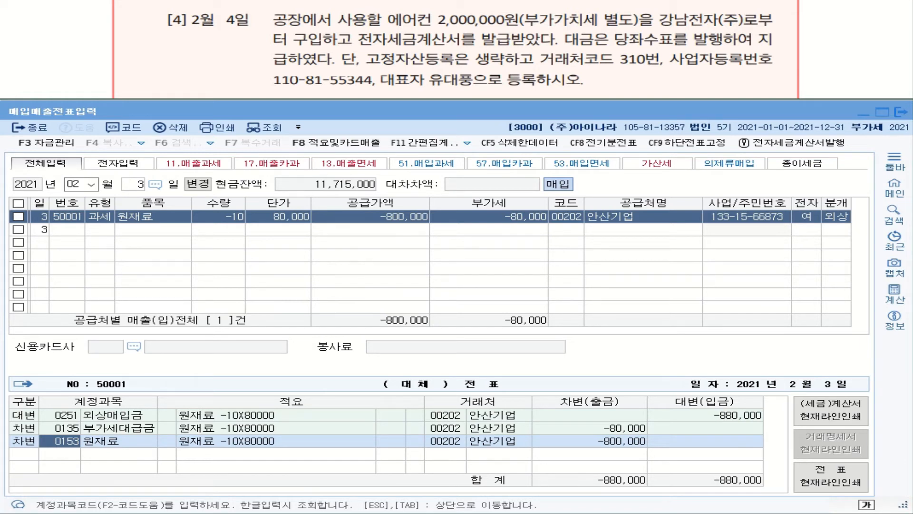
mouse_move(626, 30)
left_mouse_down()
mouse_move(604, 27)
mouse_move(617, 32)
left_mouse_up()
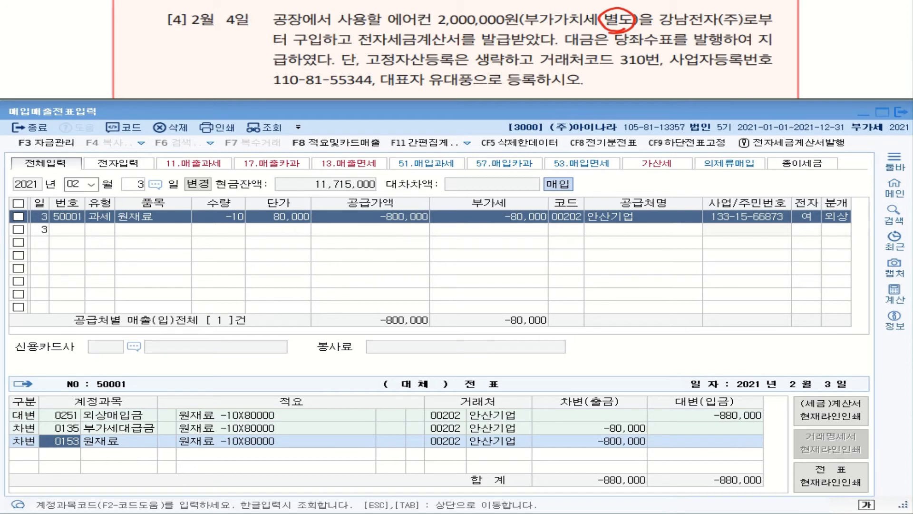
mouse_move(375, 46)
left_mouse_down()
mouse_move(366, 49)
mouse_move(388, 44)
mouse_move(371, 50)
left_mouse_up()
left_click_drag(618, 46, 735, 44)
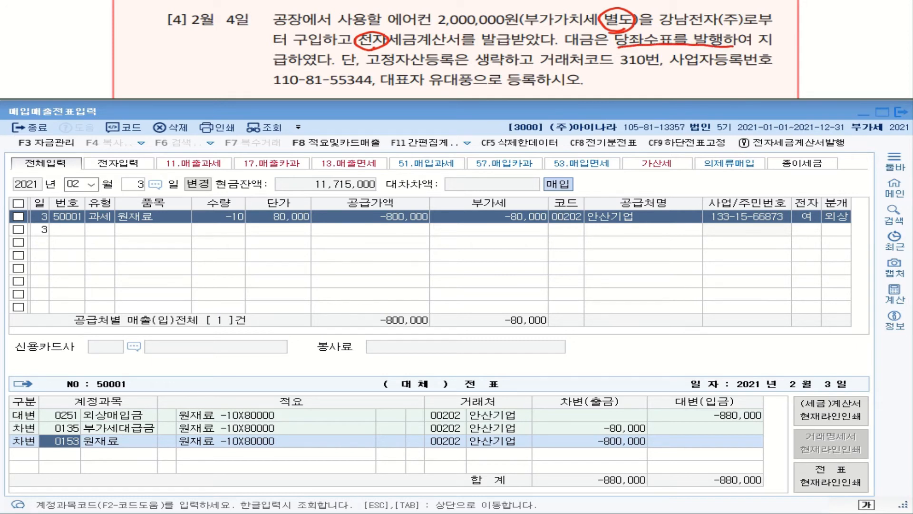
mouse_move(660, 46)
left_mouse_down()
mouse_move(658, 77)
mouse_move(672, 86)
mouse_move(723, 80)
mouse_move(700, 91)
mouse_move(781, 93)
left_mouse_up()
left_click_drag(792, 73, 809, 96)
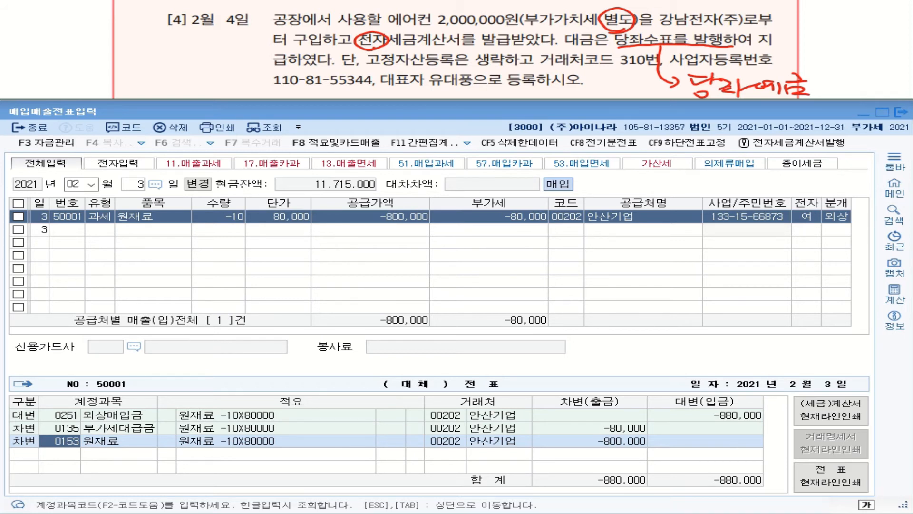
- Mark the air conditioner and its 2,000,000 price in transaction [4] and note 비품 as its account
left_click_drag(416, 23, 518, 23)
left_click_drag(393, 20, 211, 48)
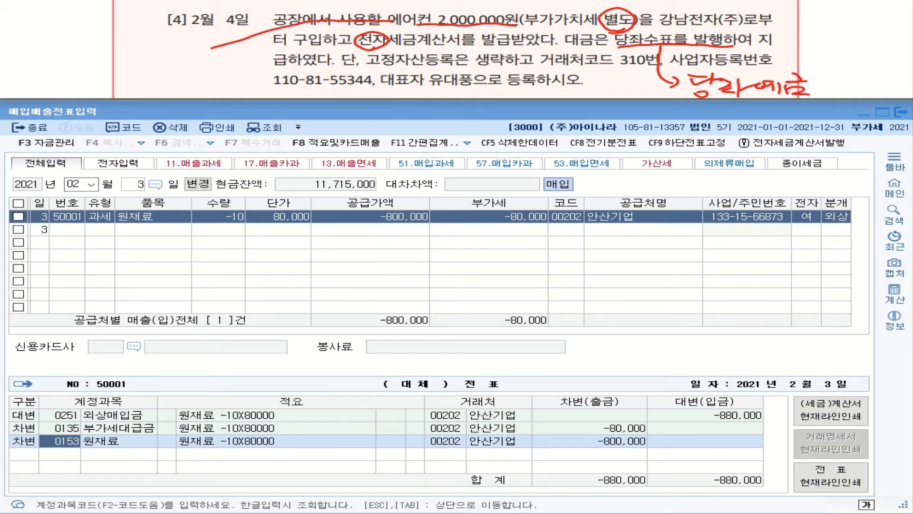
left_click_drag(139, 53, 125, 71)
left_click_drag(142, 52, 143, 73)
mouse_move(152, 49)
left_mouse_down()
mouse_move(172, 44)
mouse_move(165, 52)
mouse_move(174, 52)
left_mouse_up()
mouse_move(147, 66)
left_mouse_down()
mouse_move(179, 59)
mouse_move(167, 68)
left_mouse_up()
left_click_drag(158, 70, 174, 76)
left_click_drag(163, 78, 177, 76)
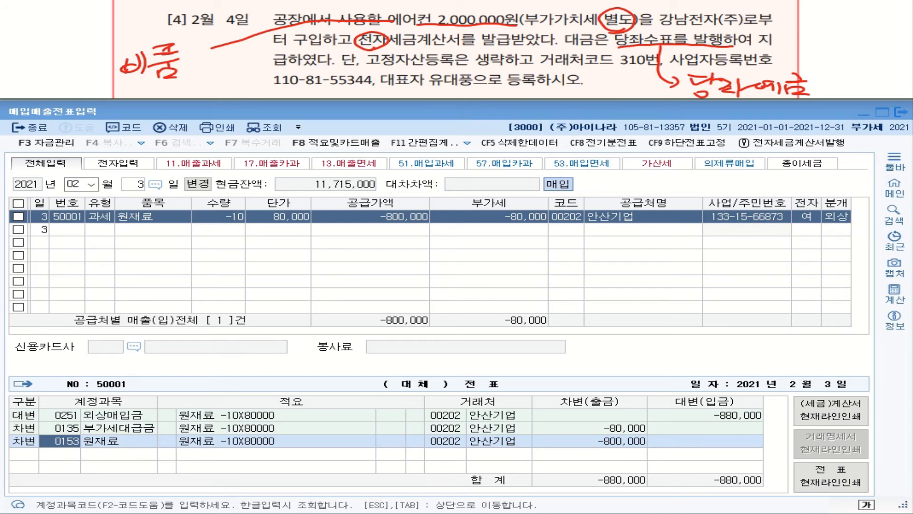
- Set the voucher date to February 4 and start a taxable purchase line of type 51 (과세)
left_click(132, 184)
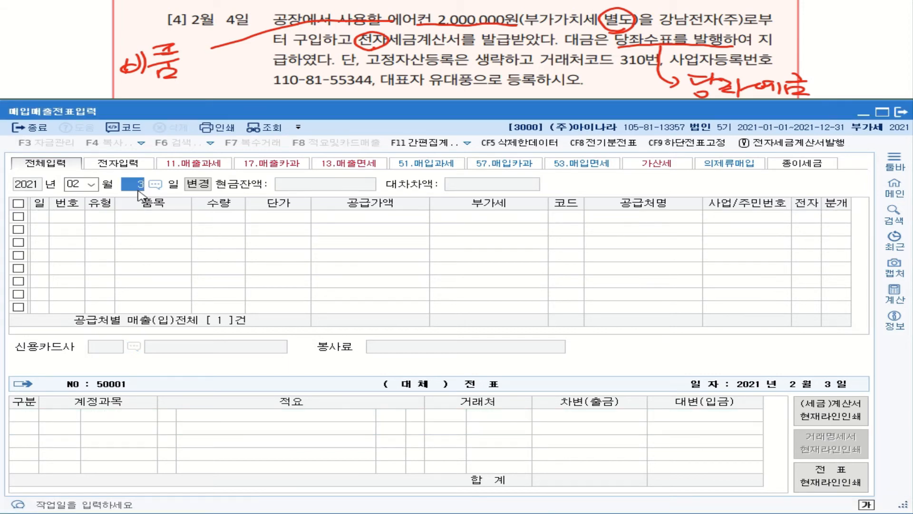
type("4")
key("Return")
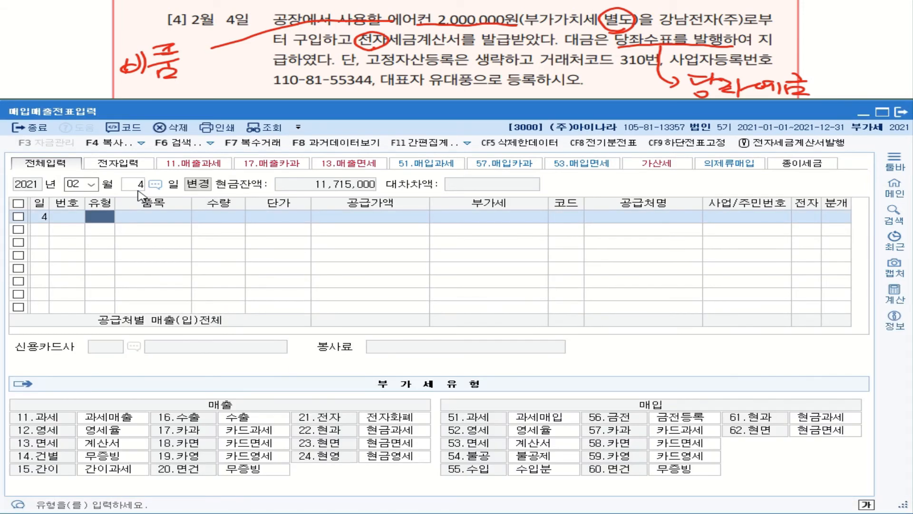
type("51")
key("Return")
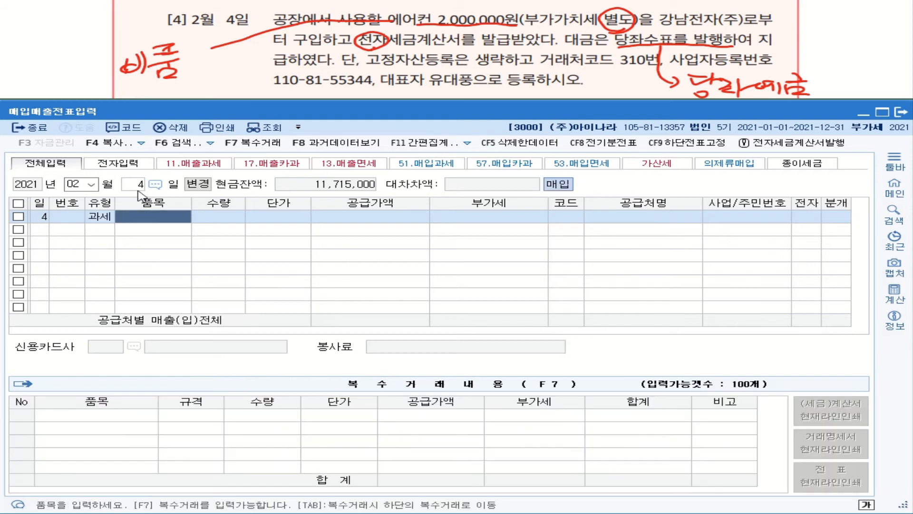
- Enter 에어컨 as the item with a supply value of 2,000,000, leaving the quantity and unit price empty
type("에어")
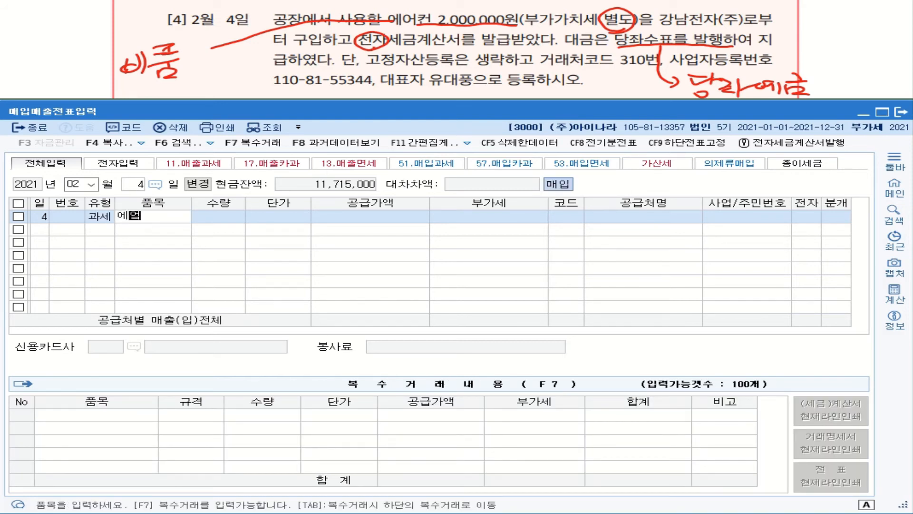
type("컨")
key("Return")
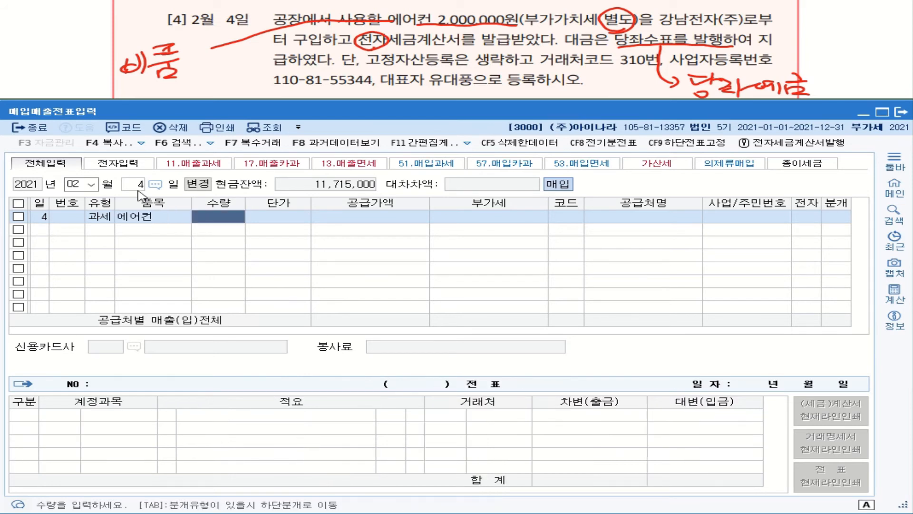
key("Return")
key("Return")
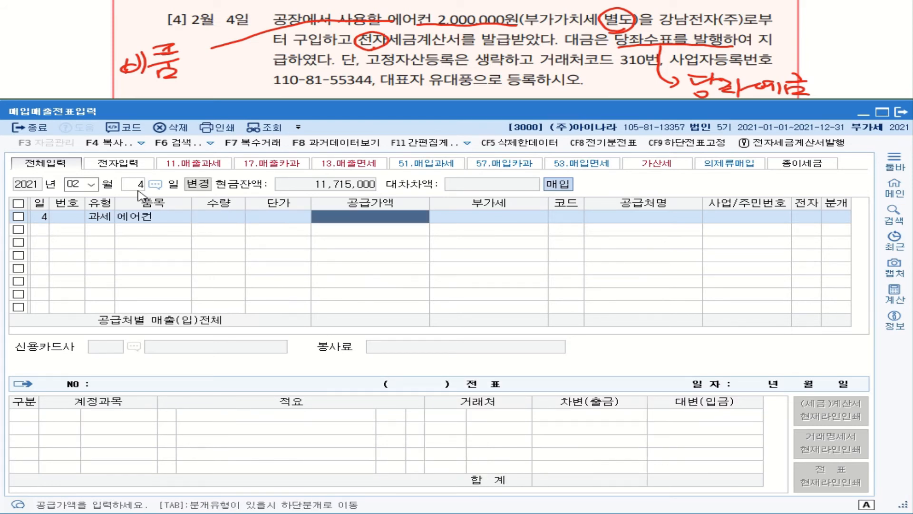
type("2000000")
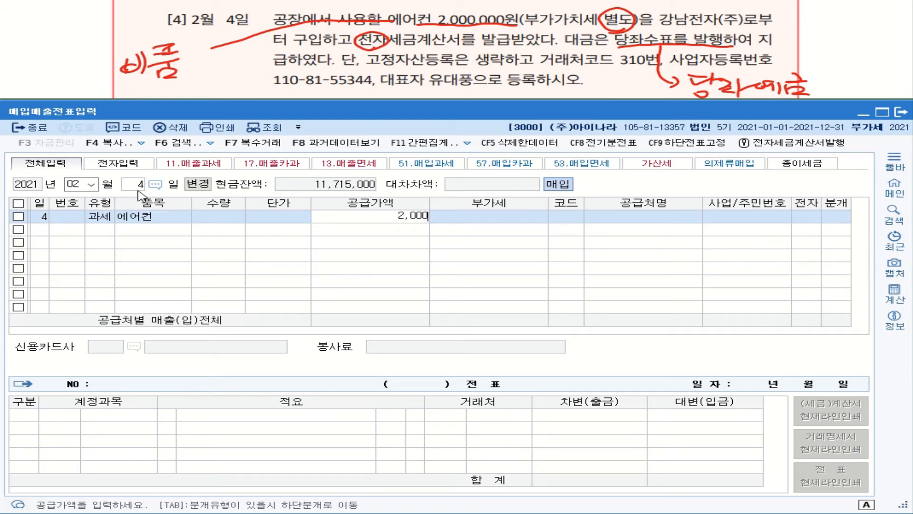
key("Return")
key("Return")
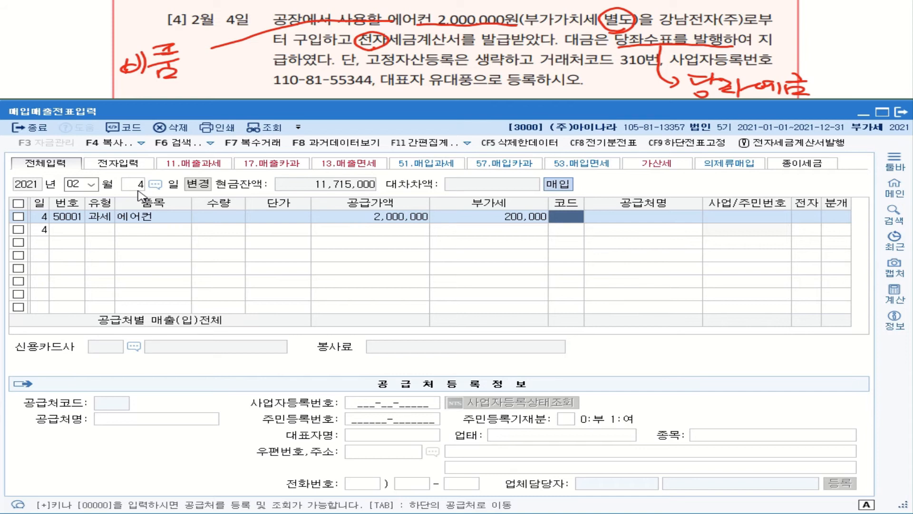
- Register 강남전자(주) as a new supplier with code 310 for the air conditioner purchase
key("plus")
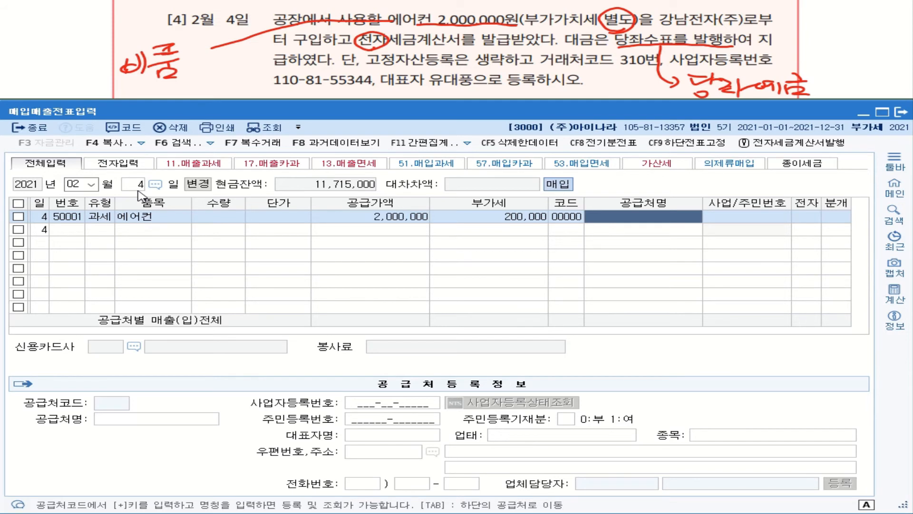
type("가")
type("ㅇ남")
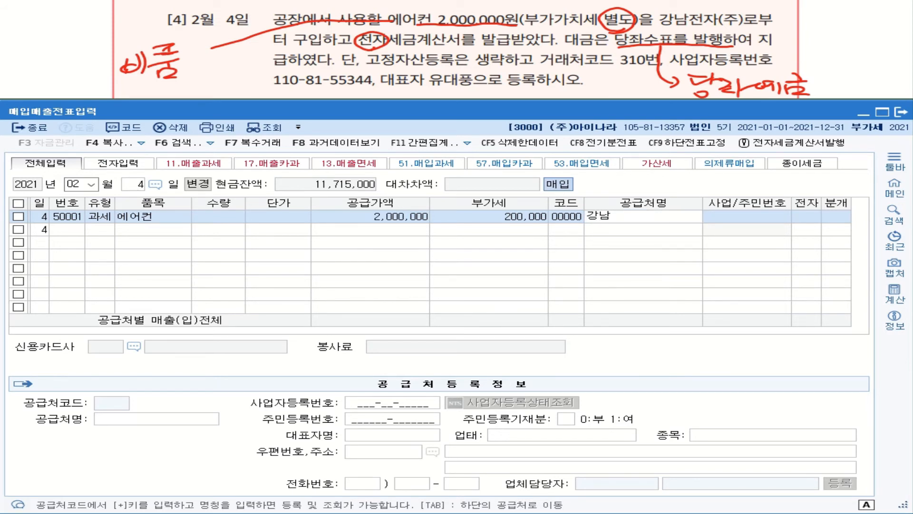
type("전자(주)")
key("Return")
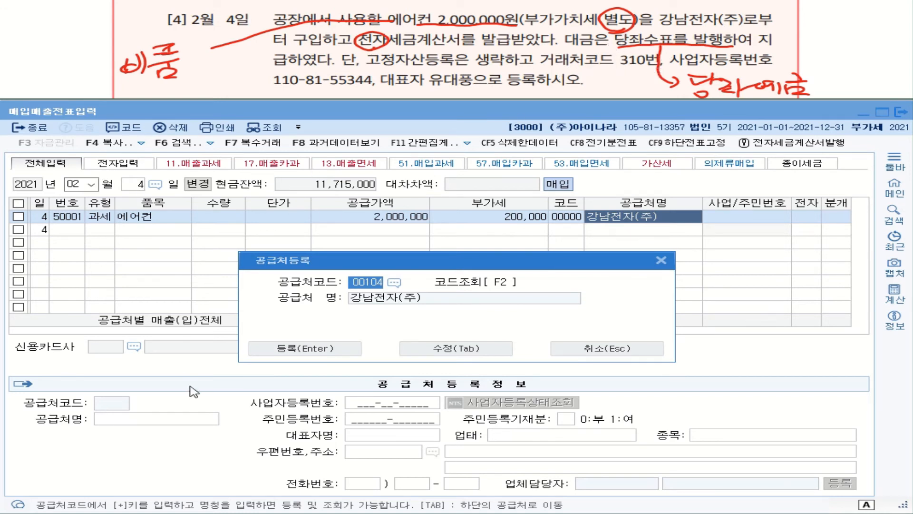
type("310")
key("Return")
left_click(460, 350)
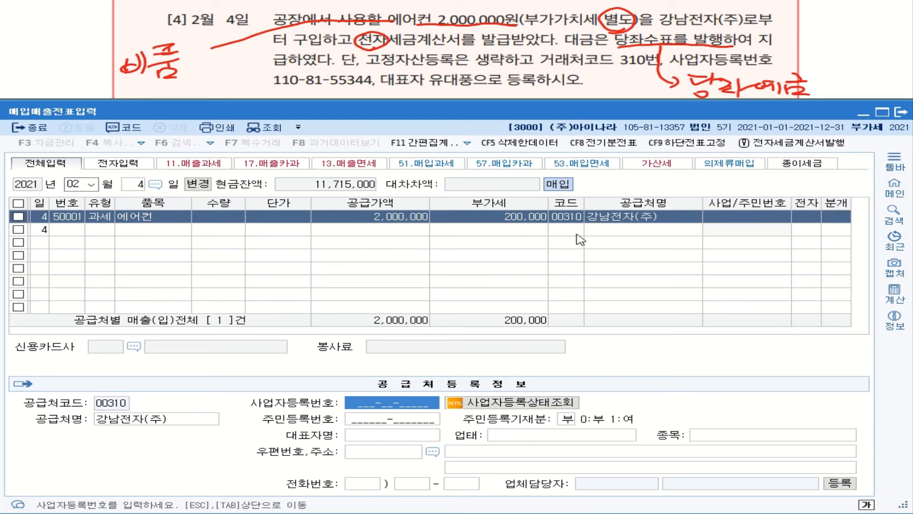
- Fill in 강남전자(주)'s business registration number and representative's name in the supplier details and return to the purchase line
left_click(570, 220)
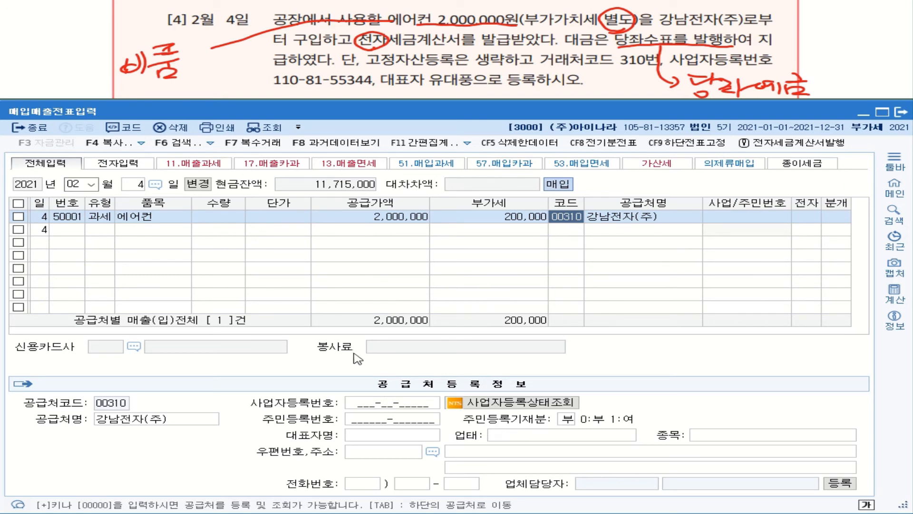
left_click(389, 421)
left_click(381, 403)
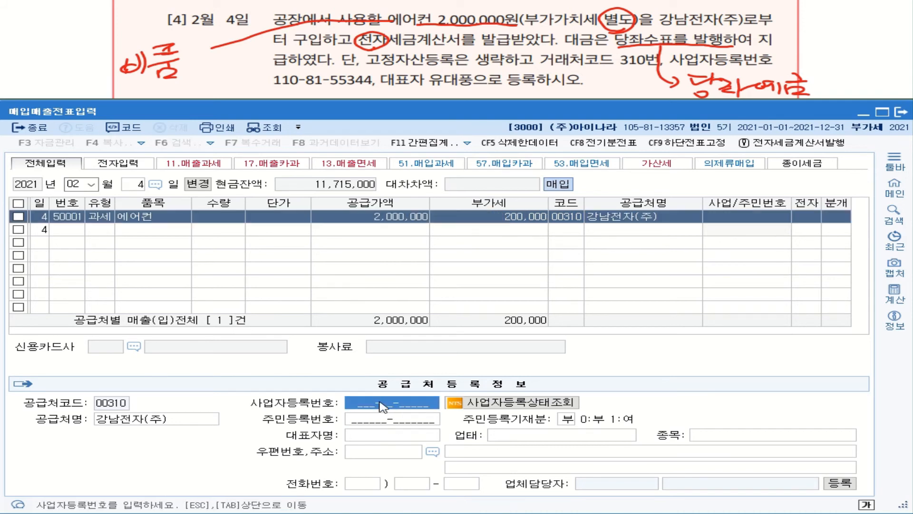
type("11")
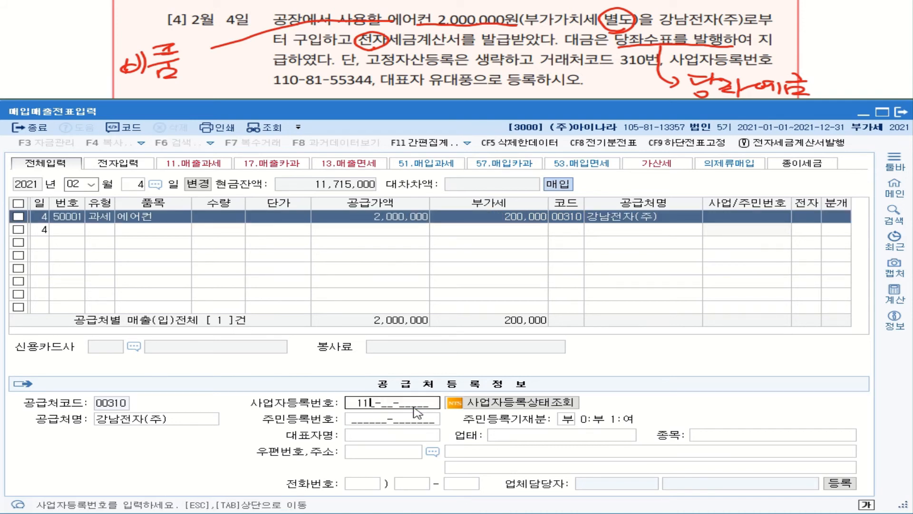
type("0-81-55344")
key("Return")
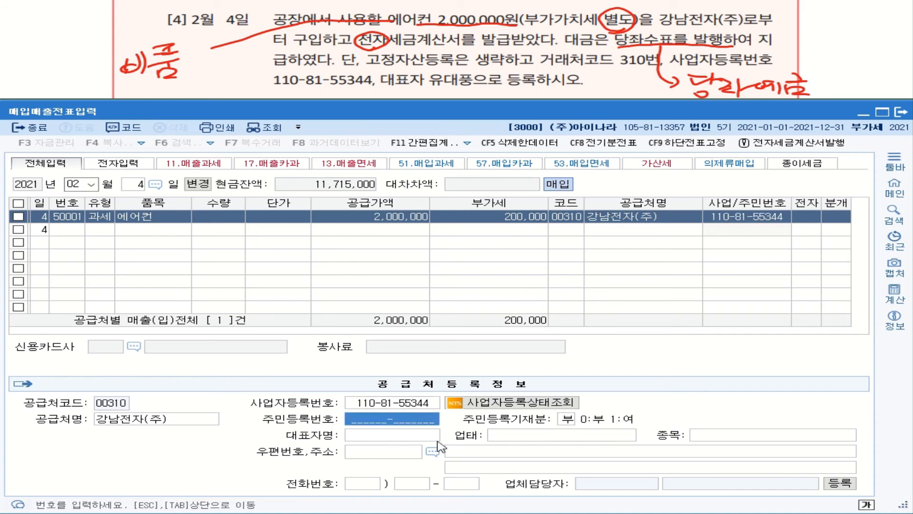
left_click(421, 434)
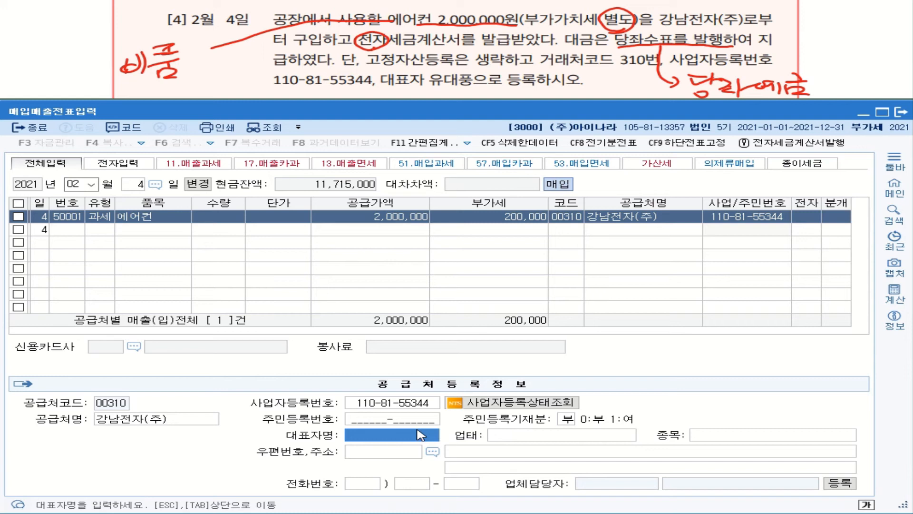
type("윤")
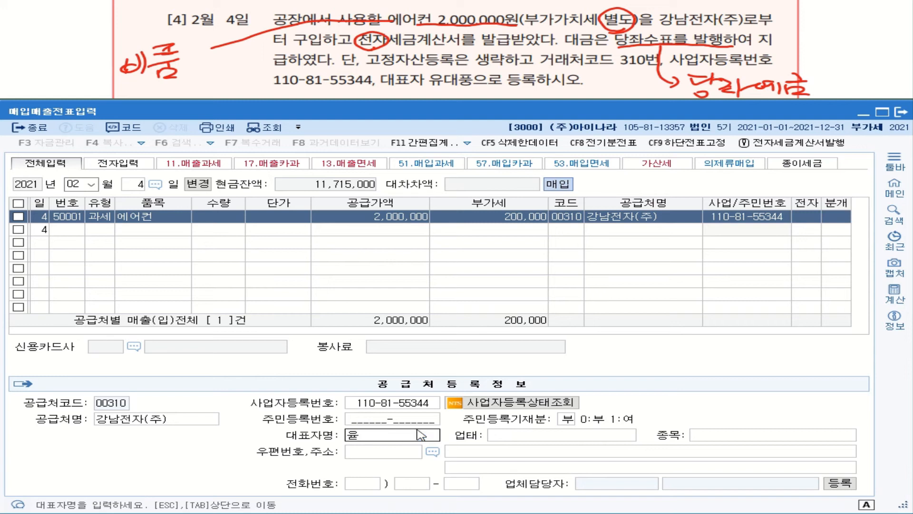
type("대푸ㅇ")
key("Return")
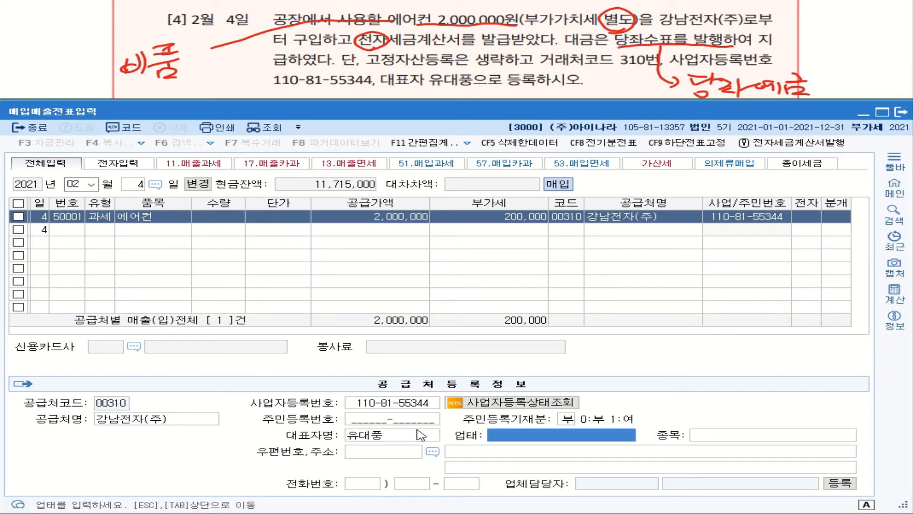
left_click(464, 482)
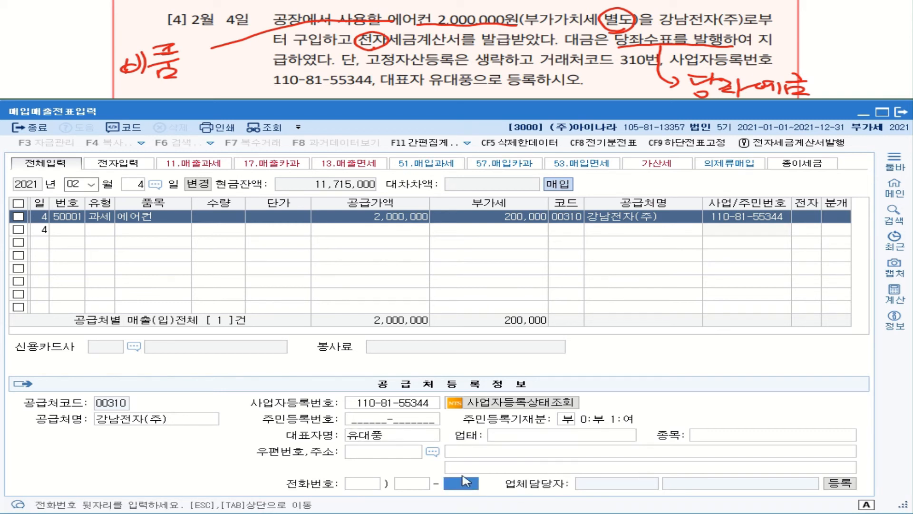
key("Escape")
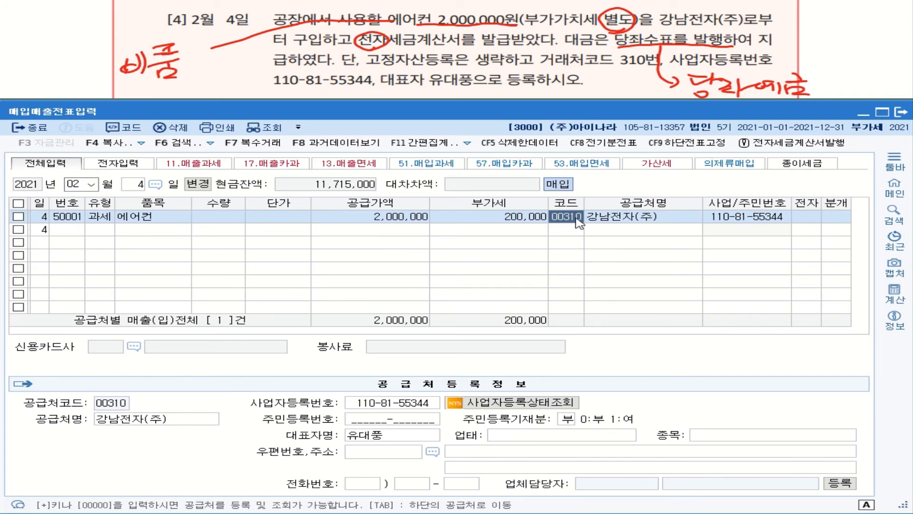
- Mark the 강남전자(주) purchase as an electronic tax invoice (여) and set its journal type to mixed (혼합)
left_click(806, 220)
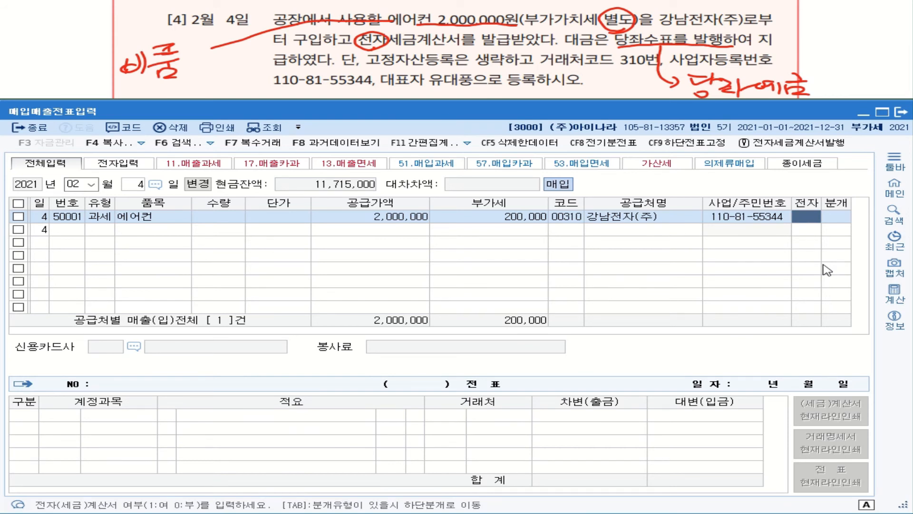
type("1")
key("Return")
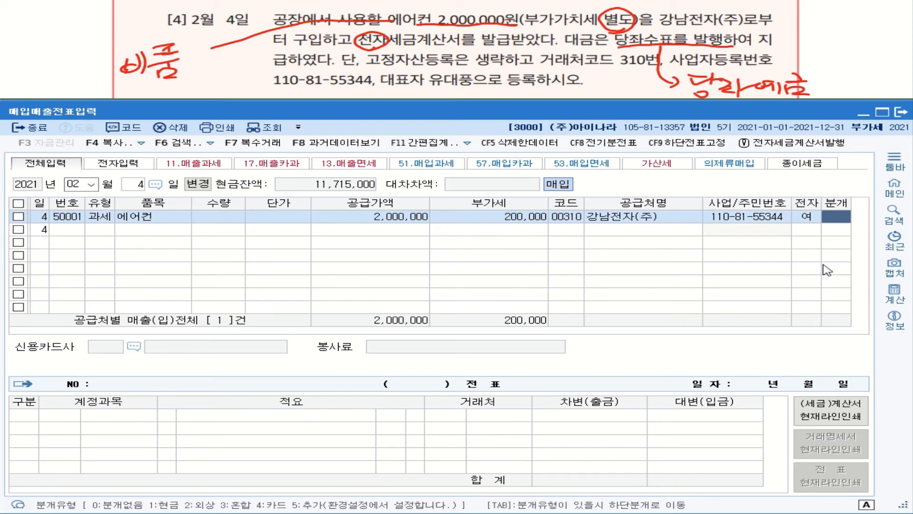
type("3")
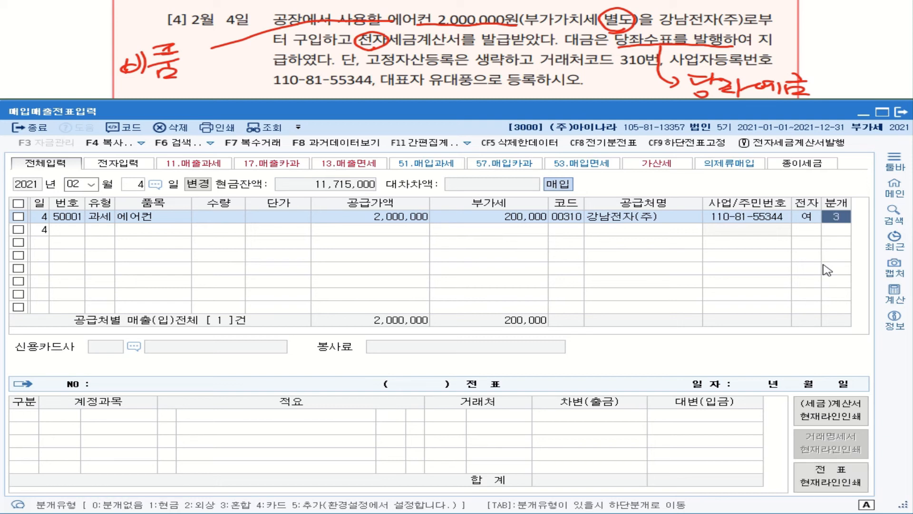
key("Return")
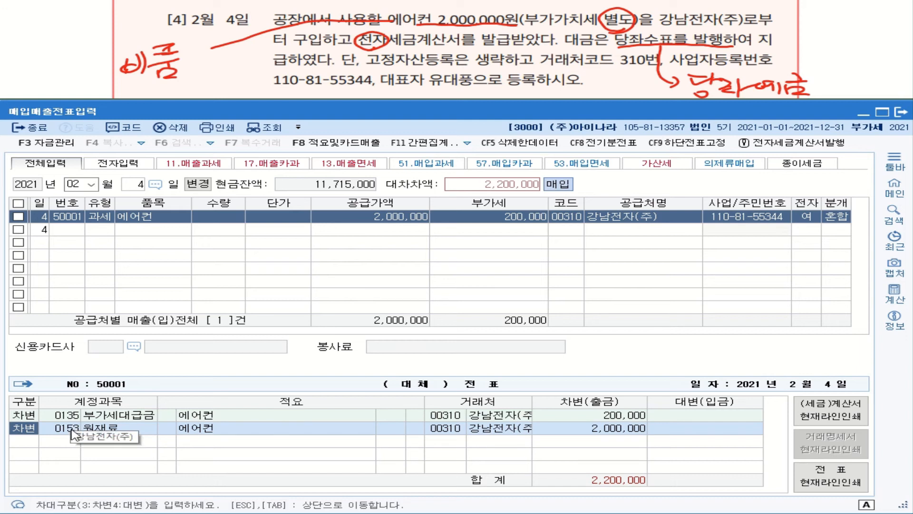
- Change the account of the 원재료 debit line to 0212 비품
key("Return")
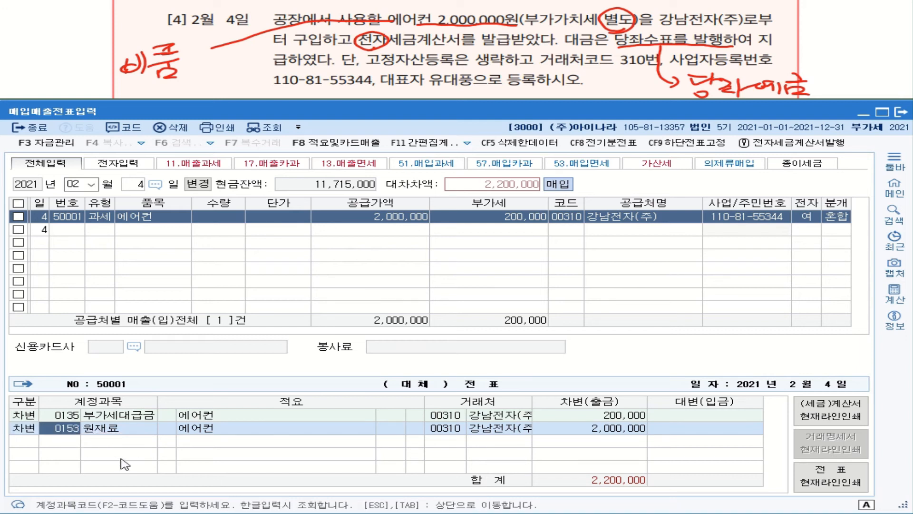
type("0212")
key("Return")
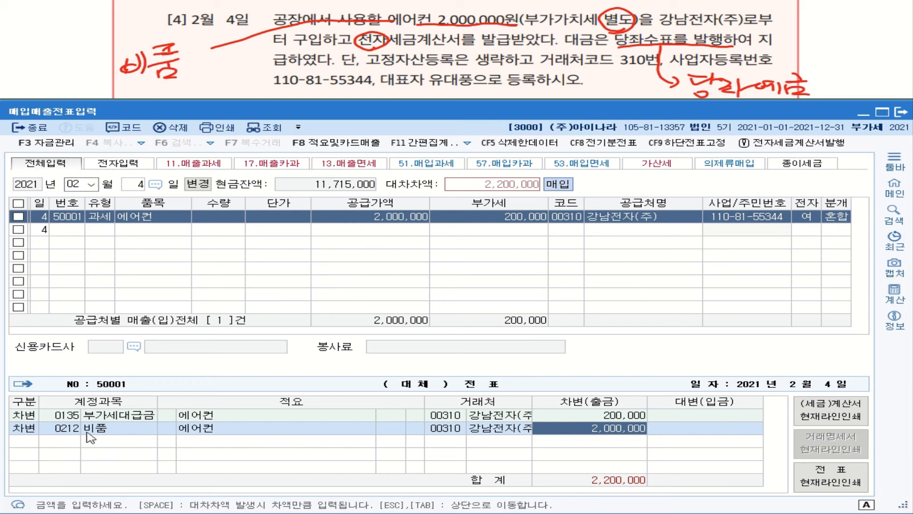
key("Return")
type("4")
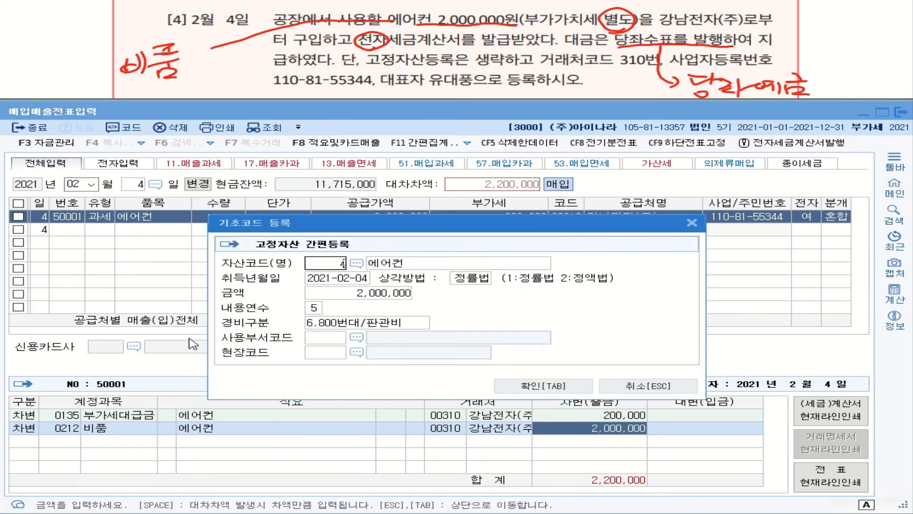
key("Return")
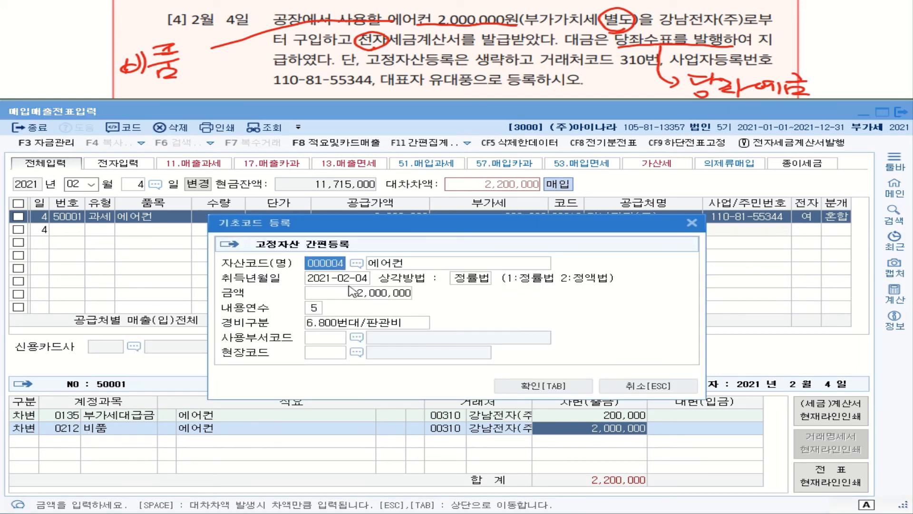
key("BackSpace")
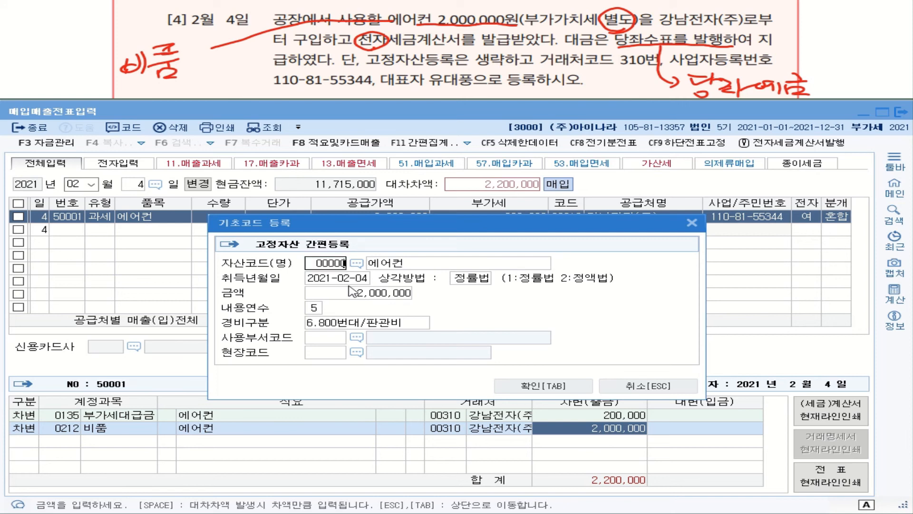
left_click(639, 388)
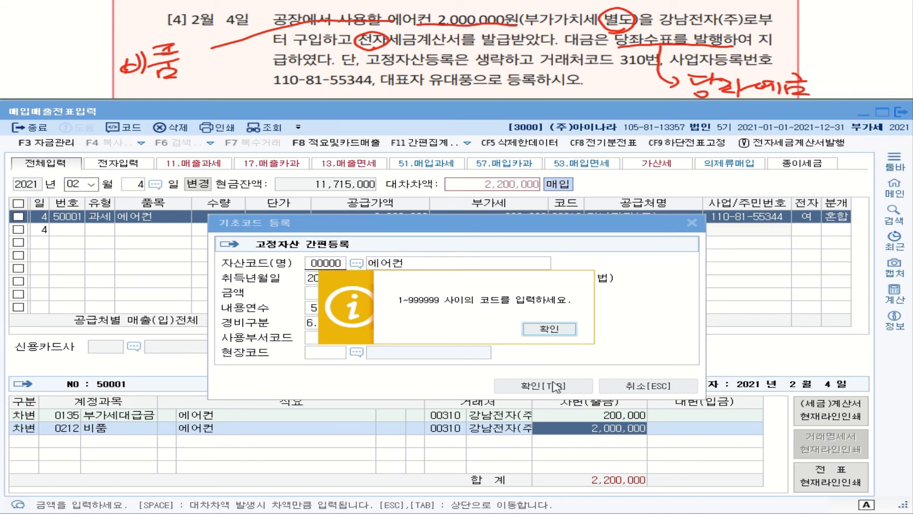
left_click(551, 332)
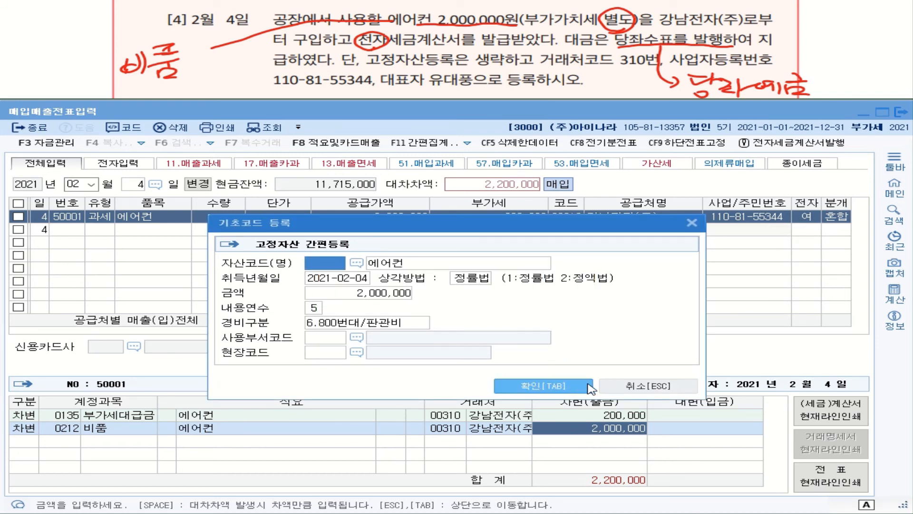
- Cancel the fixed asset registration and add a credit line for 0102 당좌예금 with 2,200,000
left_click(648, 386)
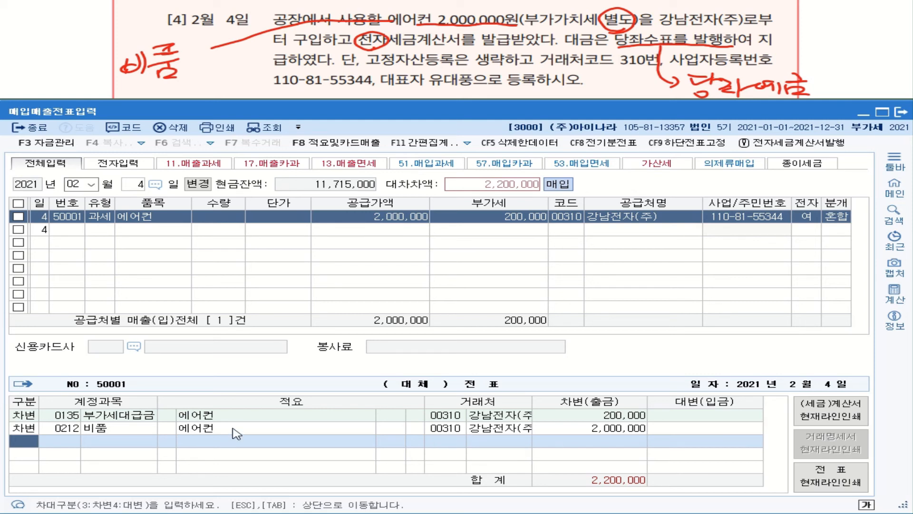
type("4")
key("Return")
type("102")
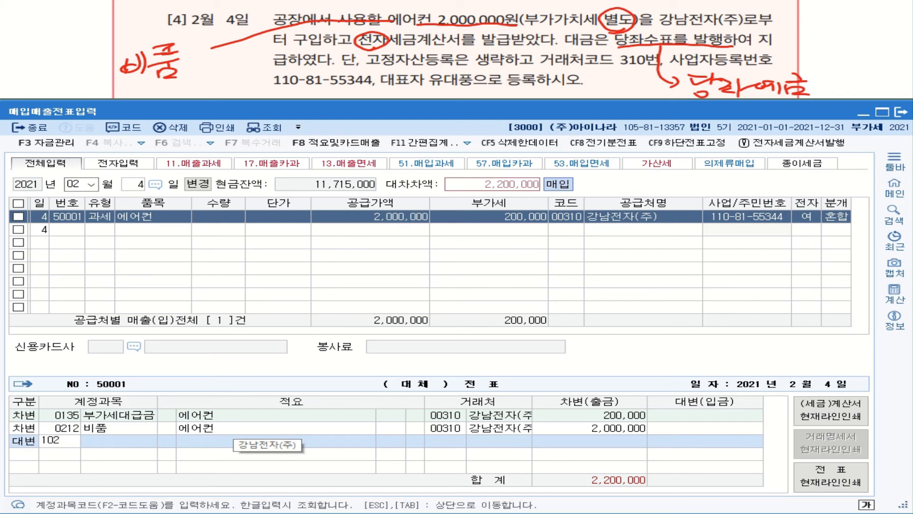
key("Return")
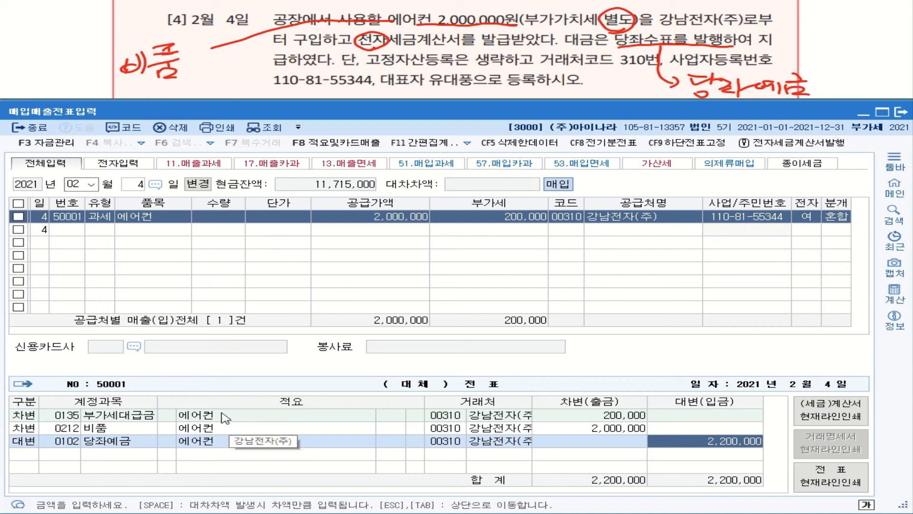
- Finish the 에어컨 purchase voucher and open the 세금계산서합계표 among the VAT forms
left_click(102, 233)
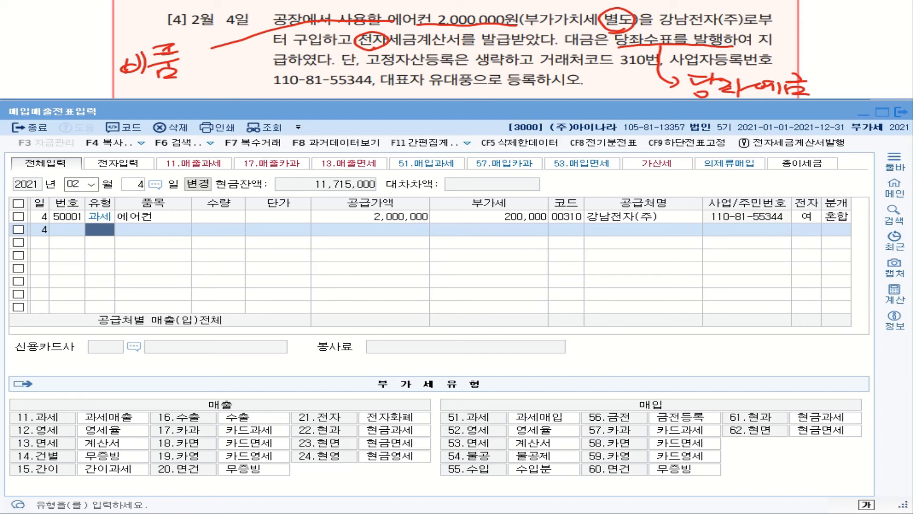
key("Escape")
left_click(80, 132)
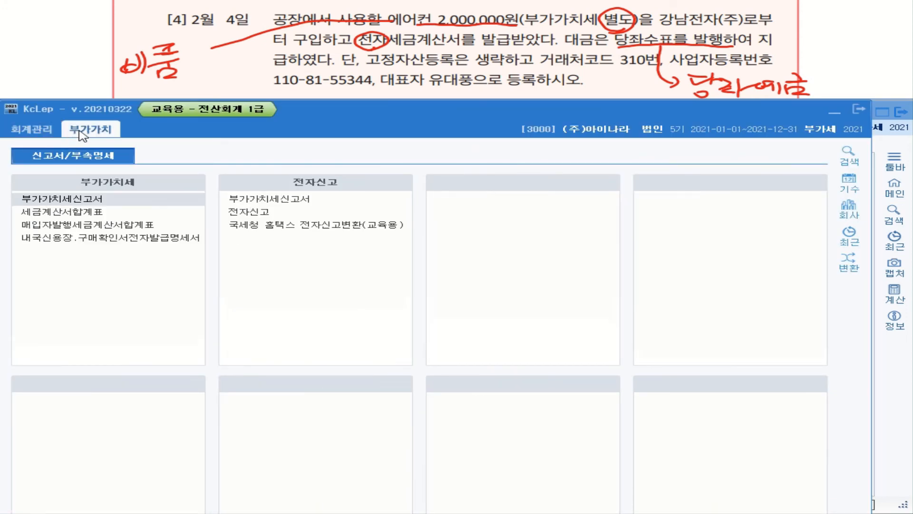
left_click(91, 212)
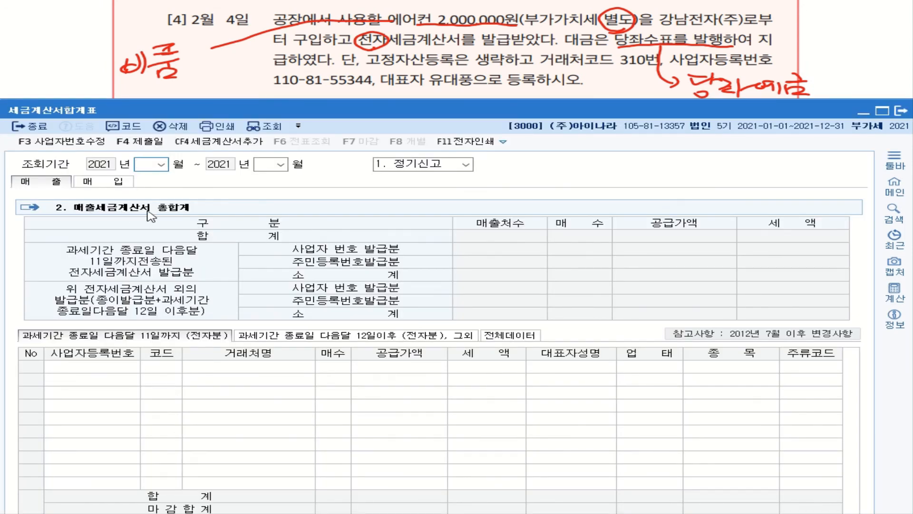
- Query the sales side of the 세금계산서합계표 for January to March 2021 as 정기신고
left_click(161, 165)
left_click(151, 177)
left_click(270, 164)
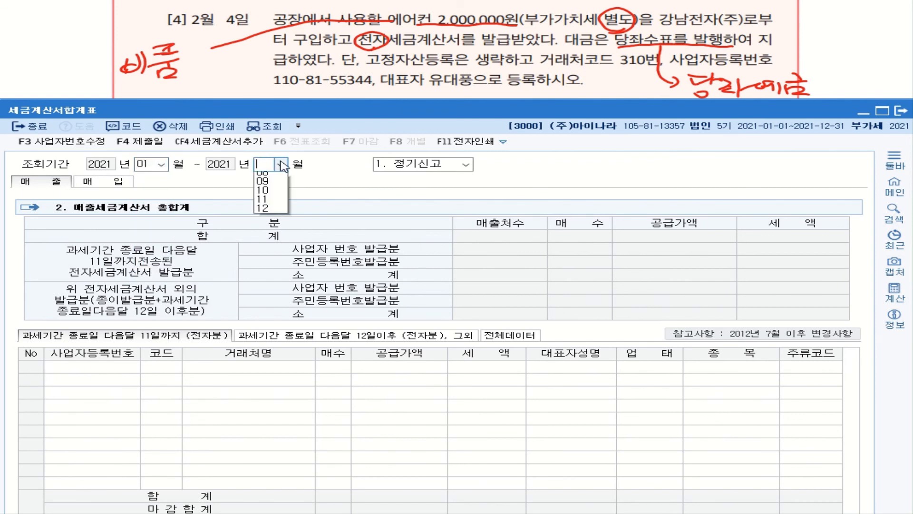
left_click(270, 199)
key("Return")
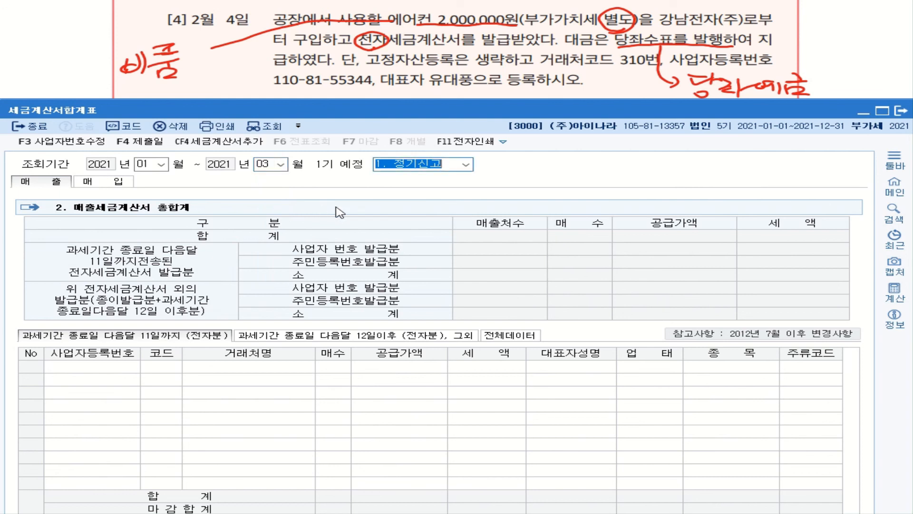
key("Return")
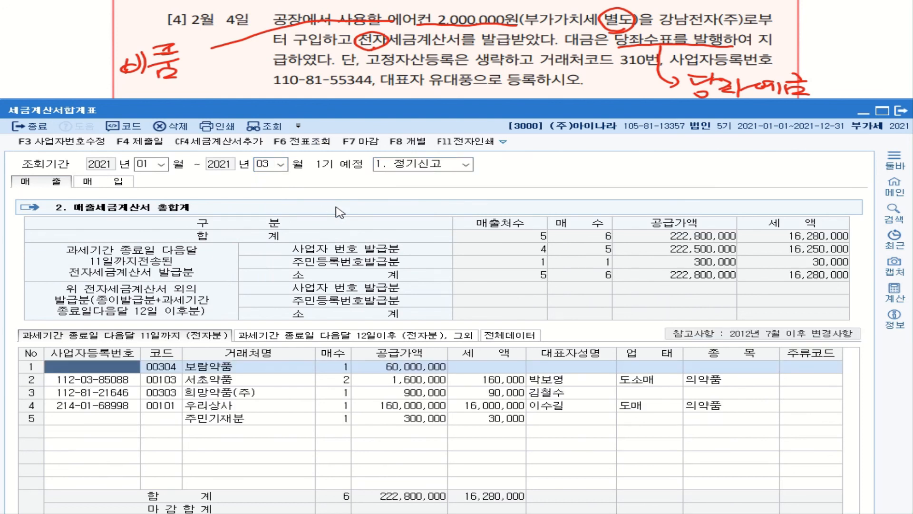
- Review the 매입 side of the summary, checking both the electronic invoices sent by the 11th and the 12일이후/그외 listing
left_click(122, 189)
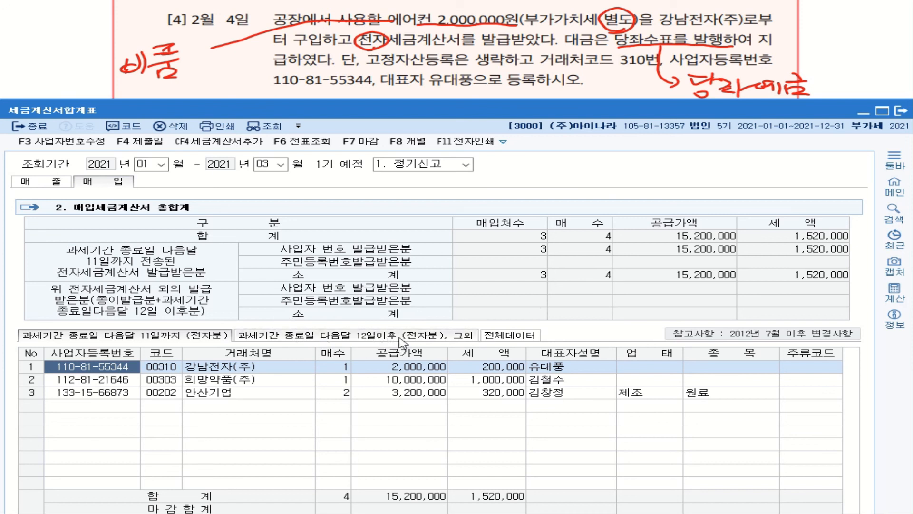
left_click(471, 338)
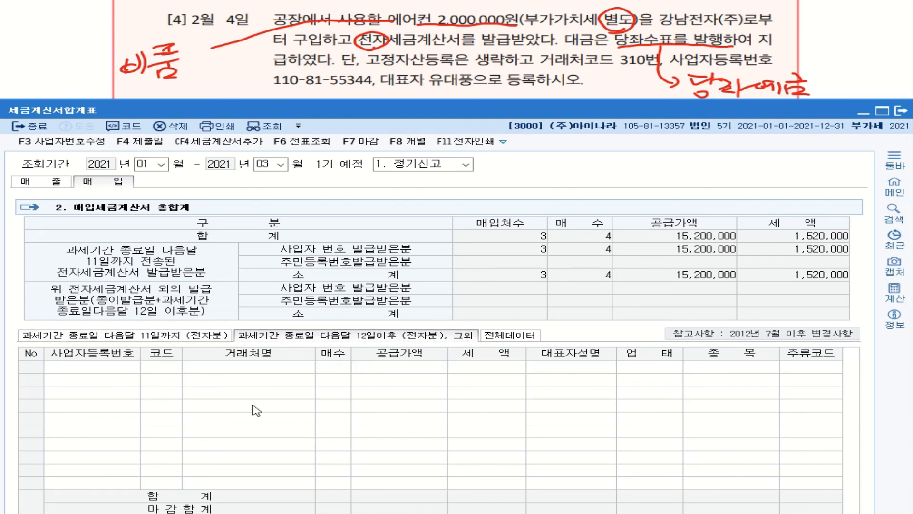
left_click(199, 339)
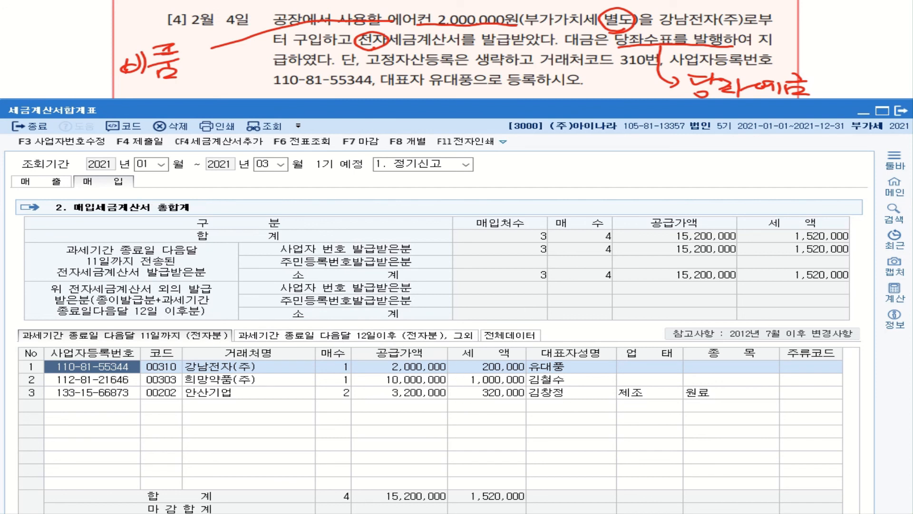
- Open the 부가가치세신고서 and query it for January 1 to March 31, 2021 as 정기신고
key("alt+Tab")
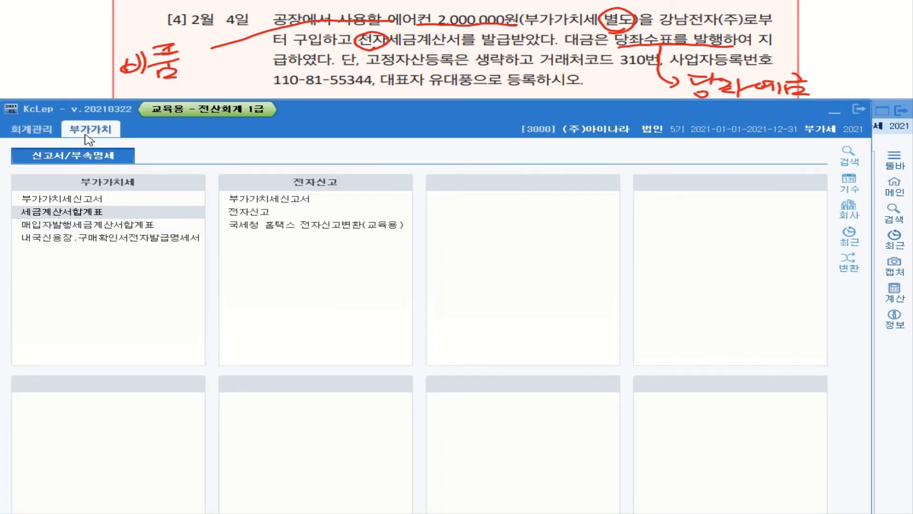
double_click(74, 199)
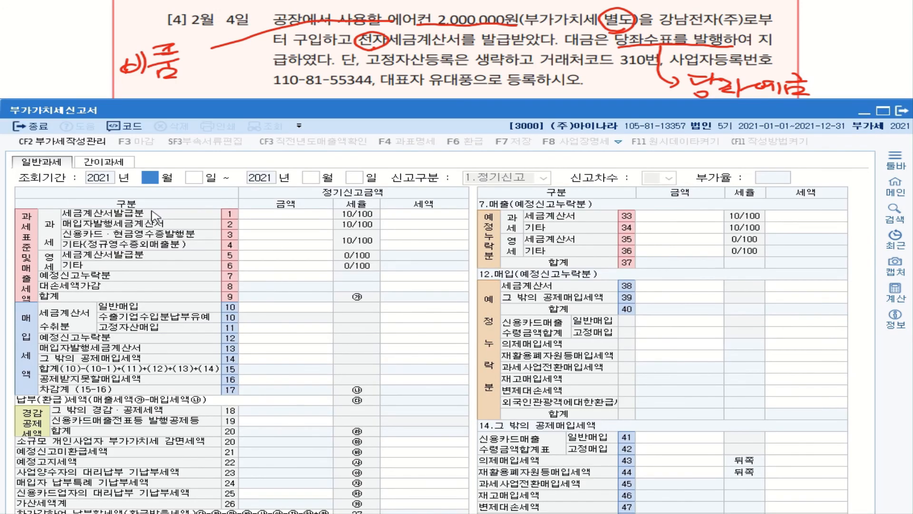
type("1")
key("Return")
type("1")
key("Return")
type("3")
key("Return")
type("31")
key("Return")
key("Return")
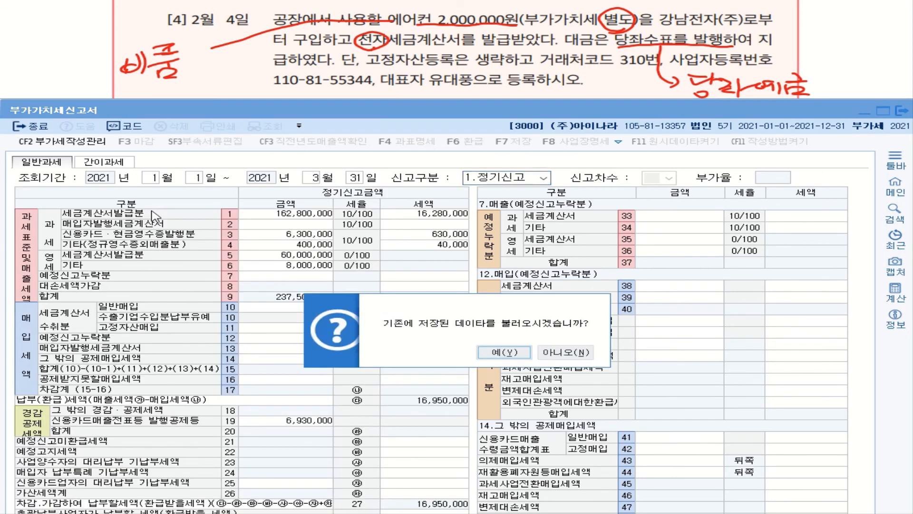
- Decline loading the previously saved data and check the 일반매입 and 고정자산매입 amounts in the VAT return
left_click(569, 356)
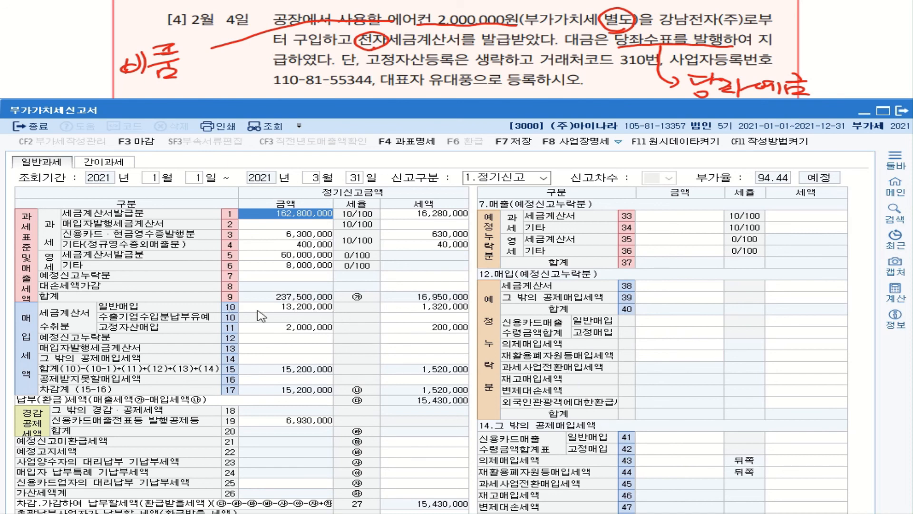
left_click(296, 308)
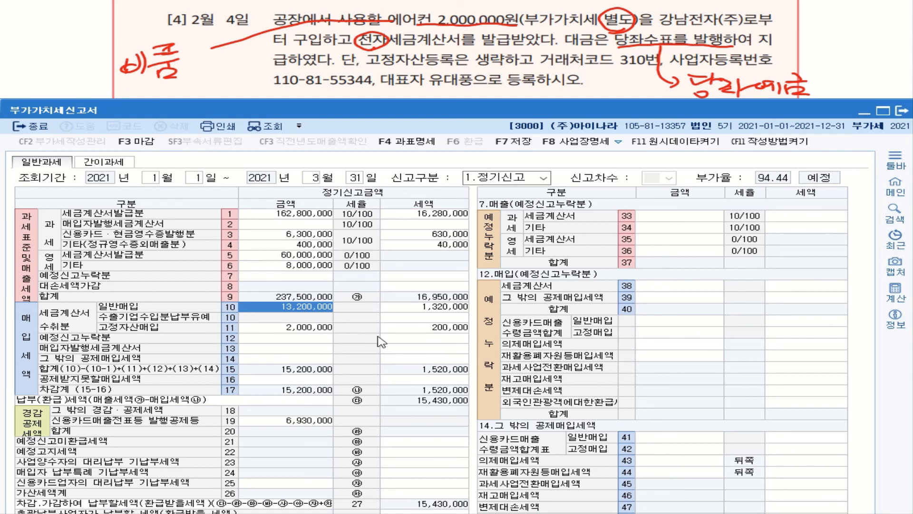
left_click(323, 328)
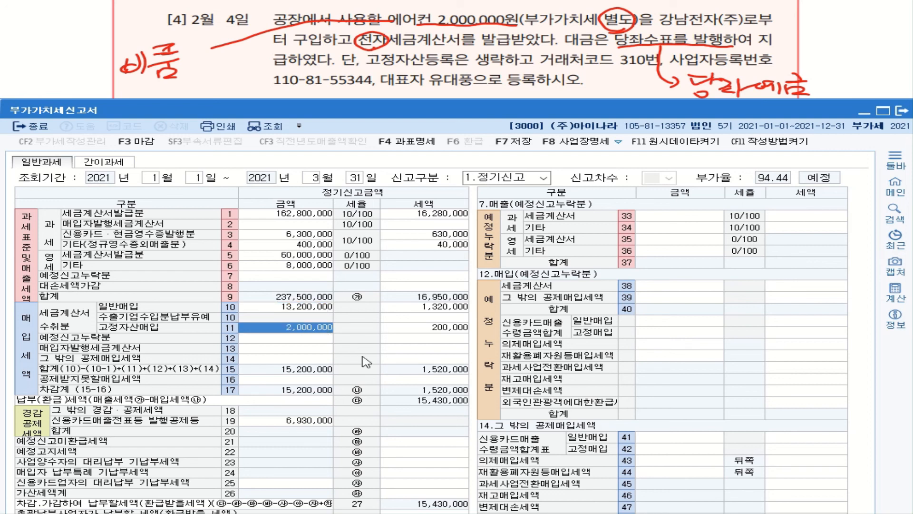